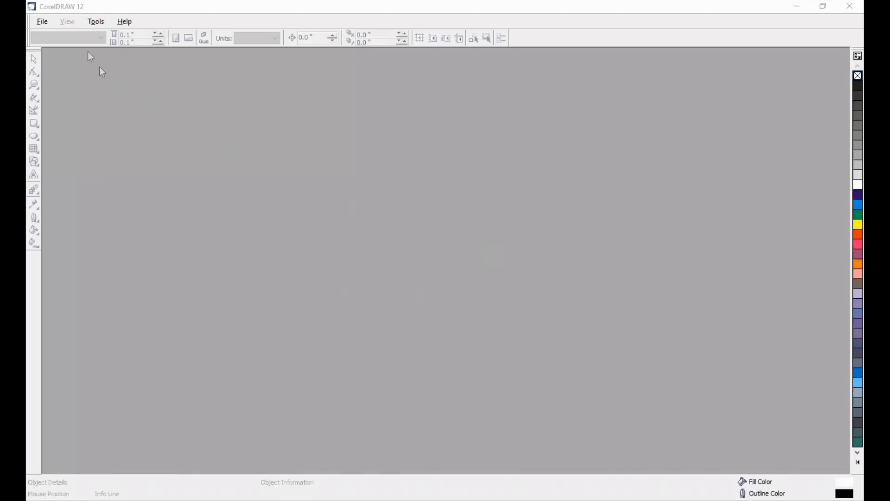
# Create a new blank document
pyautogui.click(51, 38)
pyautogui.click(42, 22)
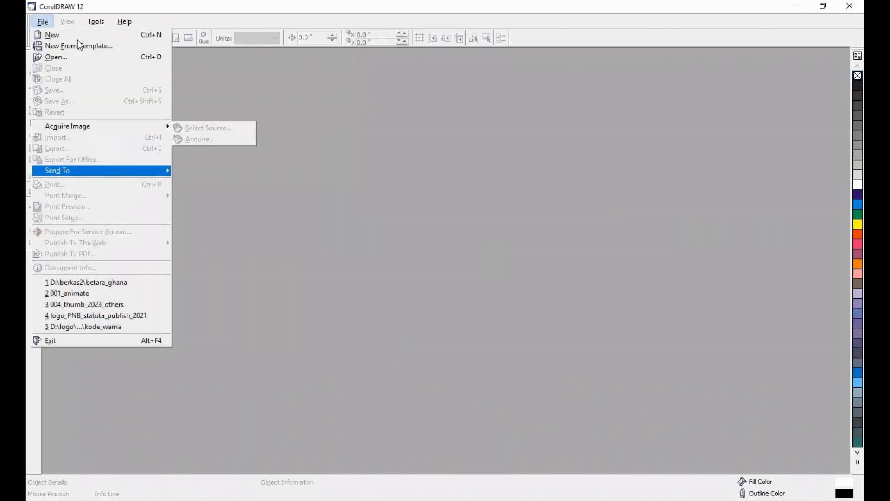
pyautogui.click(52, 35)
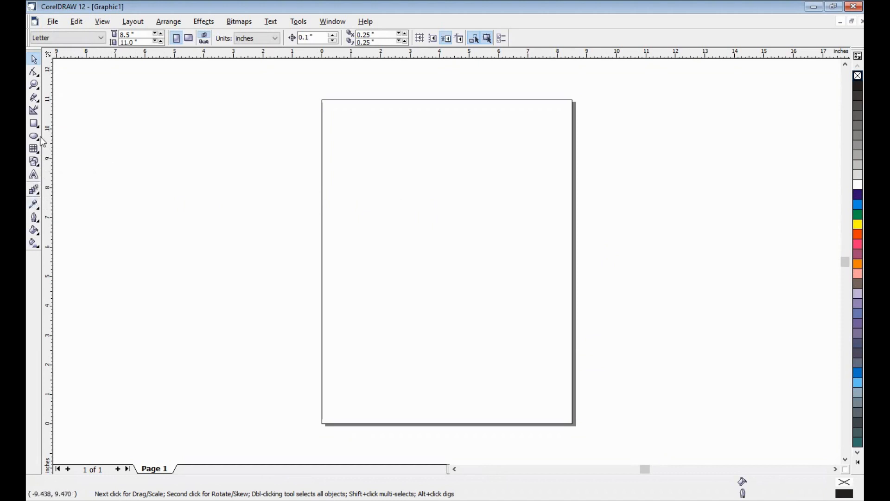
# Draw a three-sided polygon about 3.5 by 3.1 inches to the left of the page and fill it with Cyan
pyautogui.click(36, 163)
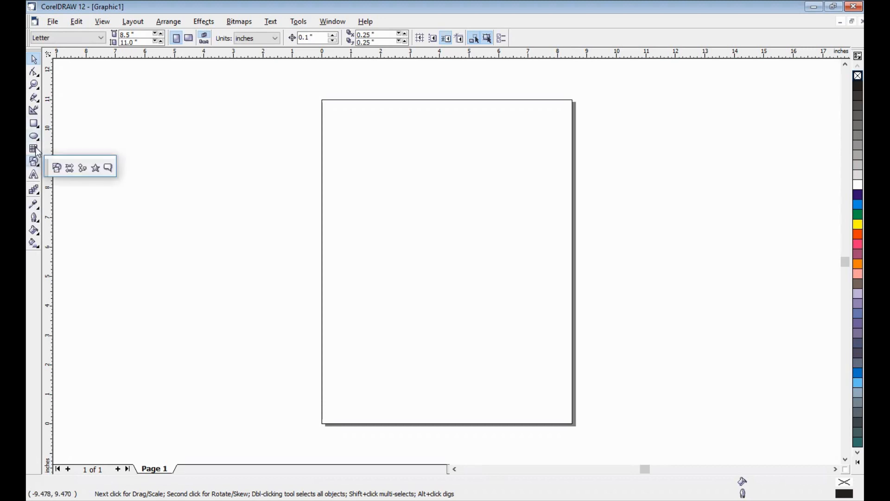
pyautogui.click(35, 150)
pyautogui.click(69, 155)
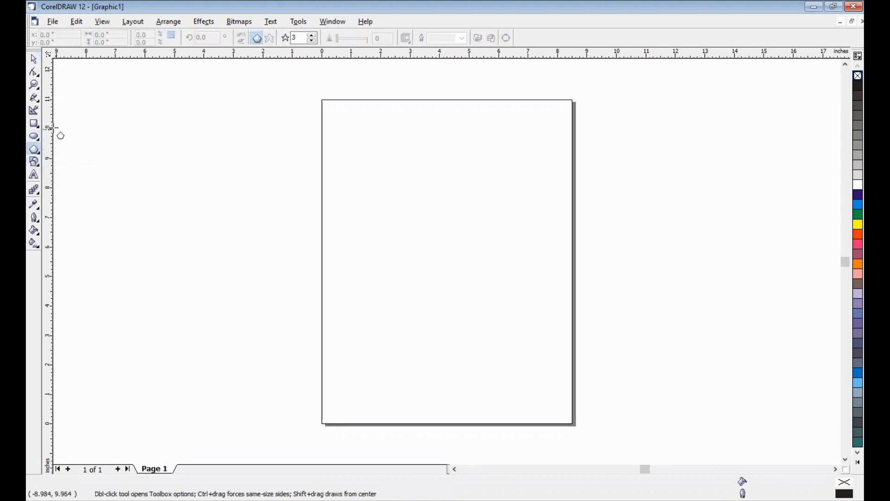
pyautogui.moveTo(131, 116); pyautogui.dragTo(237, 238)
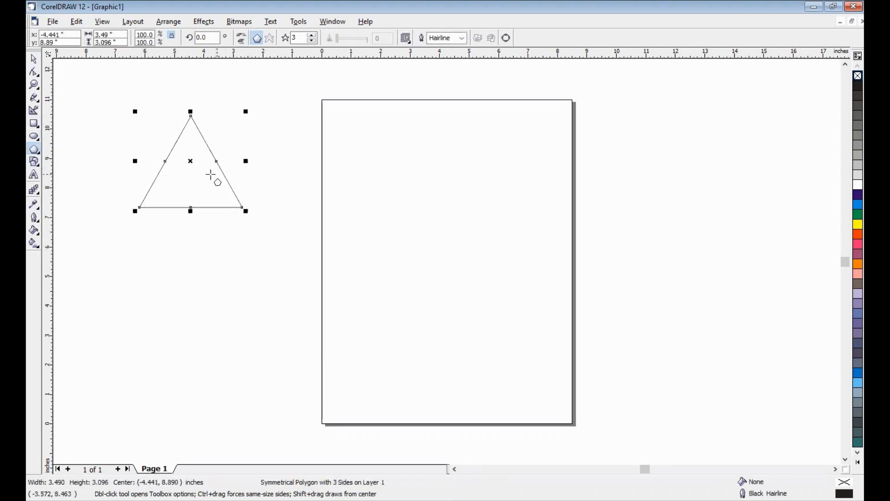
pyautogui.click(848, 206)
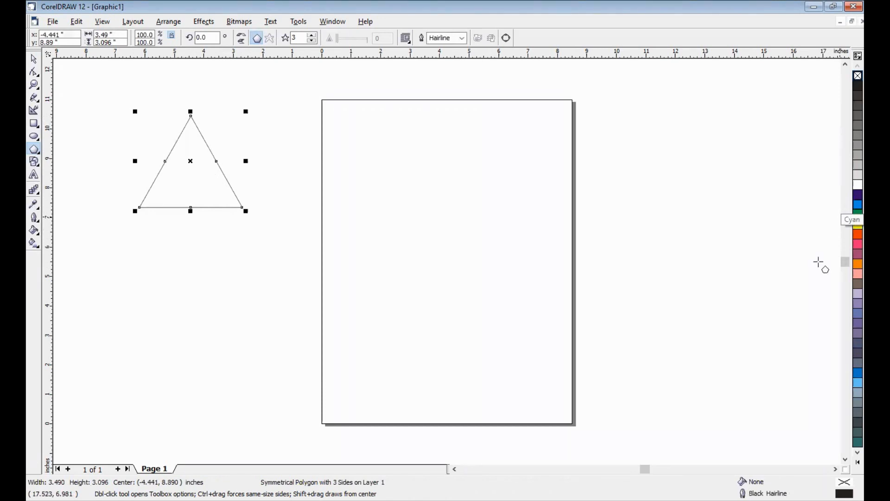
# Copy and paste the cyan triangle, and move the copy below and slightly left of the original
pyautogui.click(34, 60)
pyautogui.click(188, 158)
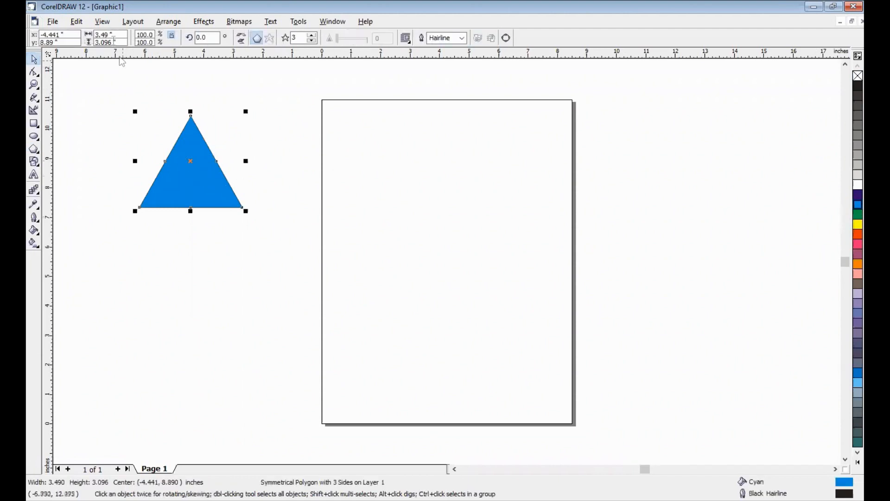
pyautogui.click(102, 22)
pyautogui.moveTo(76, 21)
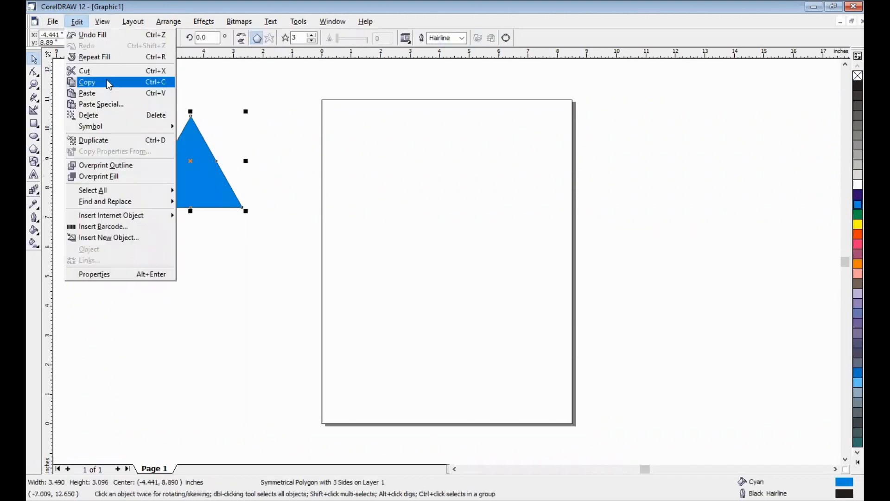
pyautogui.click(109, 84)
pyautogui.click(77, 22)
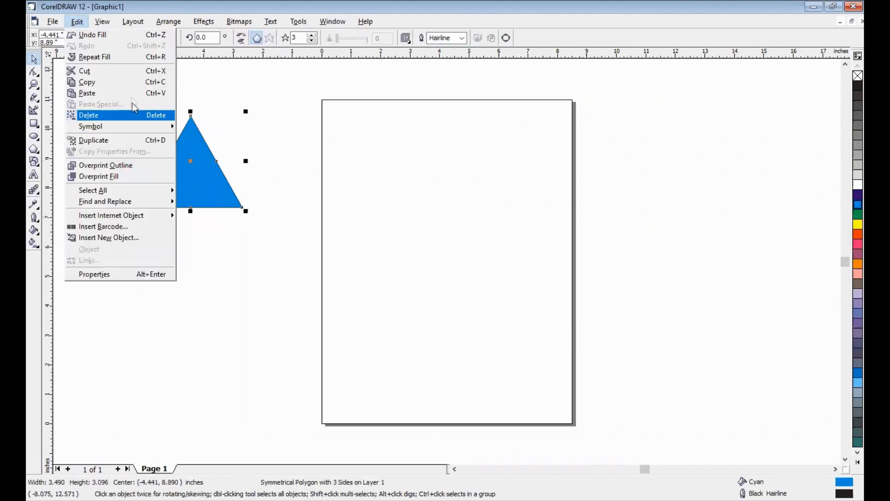
pyautogui.click(133, 95)
pyautogui.moveTo(200, 165); pyautogui.dragTo(172, 280)
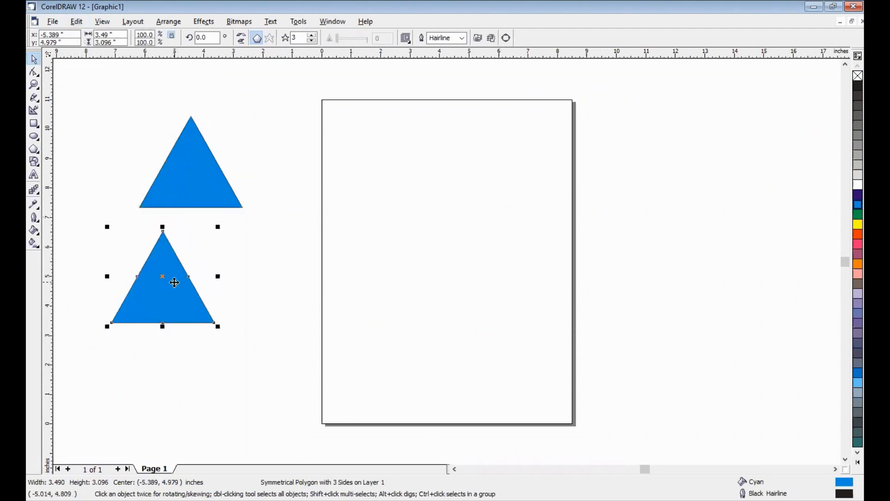
# Apply a linear black-to-white fountain fill at an angle of -48 degrees to the lower triangle, and deselect it
pyautogui.click(34, 232)
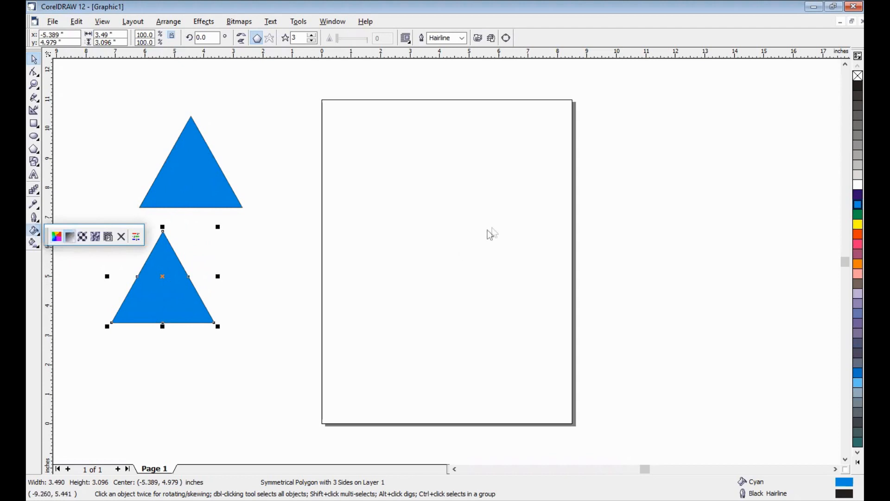
pyautogui.press('F11')
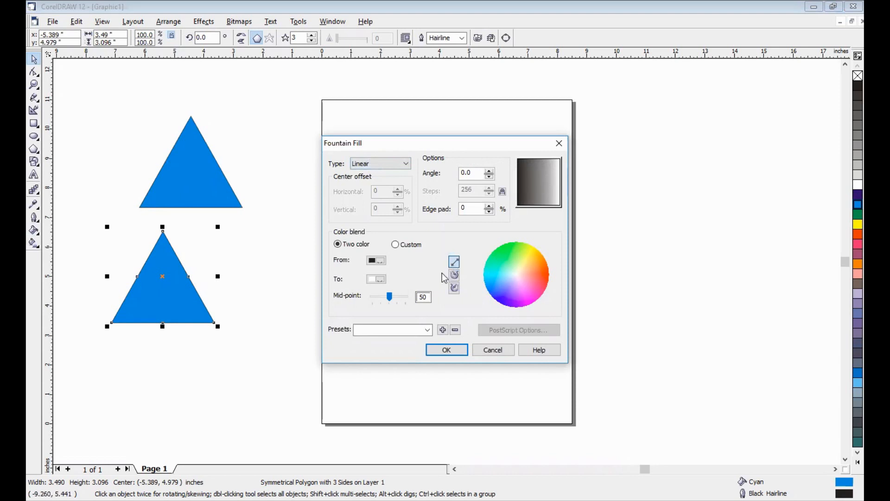
pyautogui.click(549, 194)
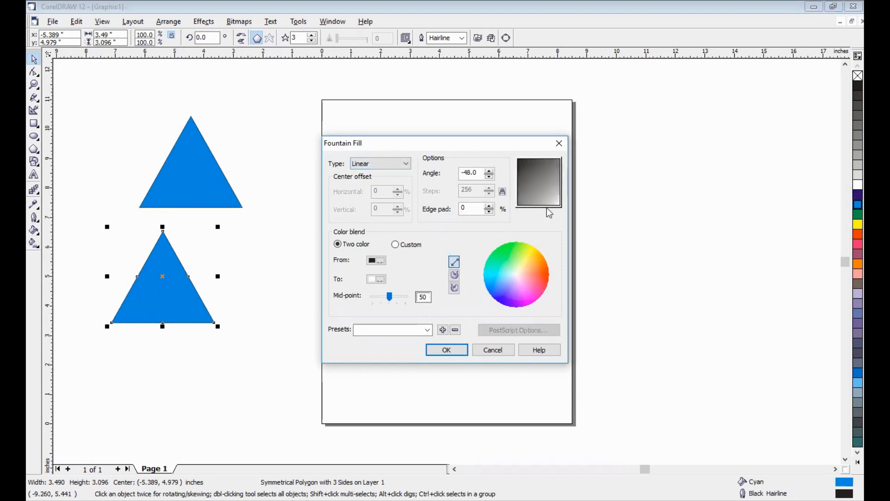
pyautogui.click(447, 350)
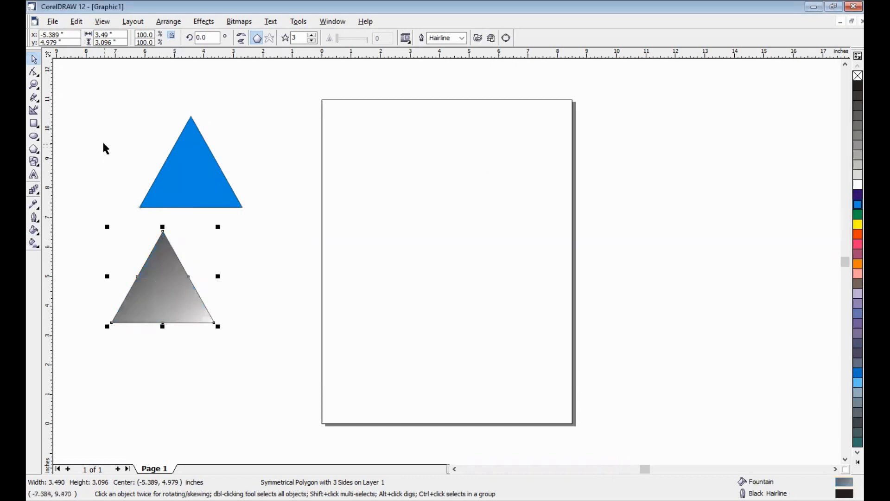
pyautogui.click(61, 156)
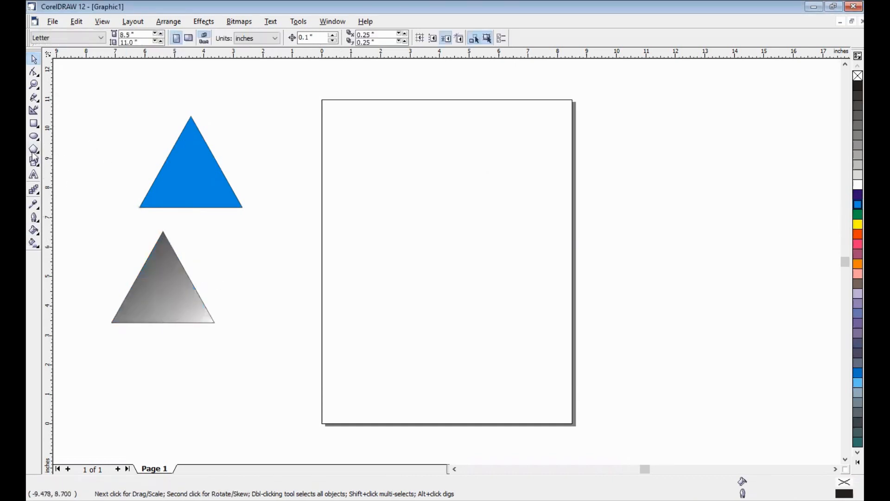
pyautogui.click(158, 291)
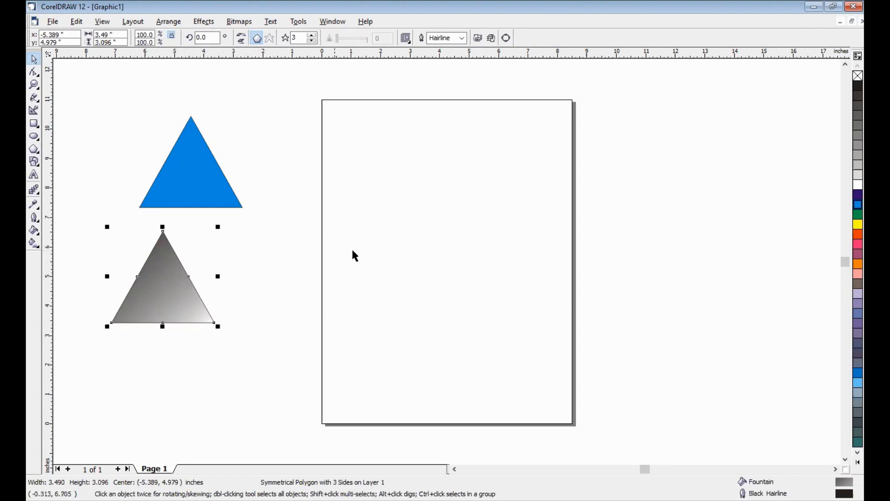
pyautogui.click(281, 278)
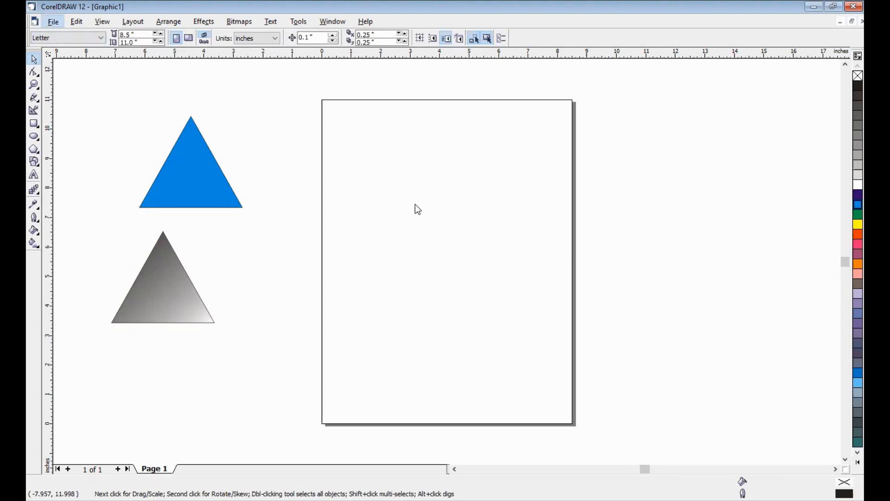
# Start importing a file and open the "bahan grafis 1" folder on the data_komputer (D:) drive
pyautogui.hotkey('ctrl', 'i')
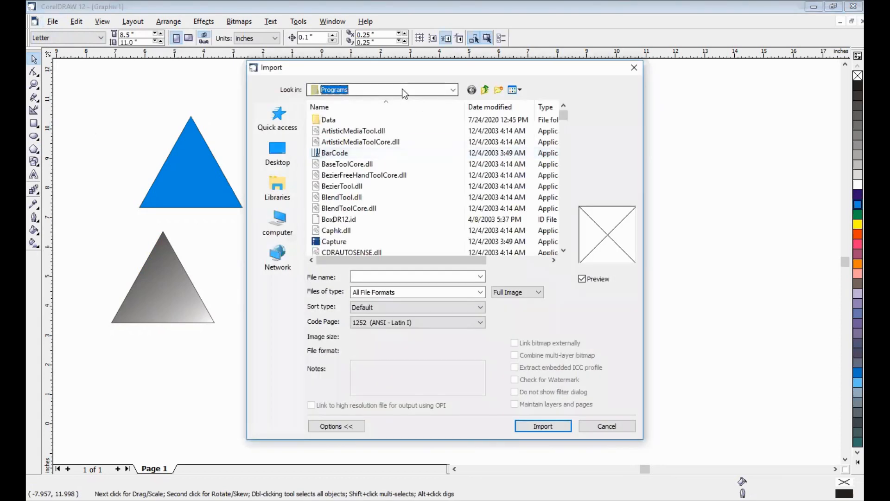
pyautogui.click(404, 92)
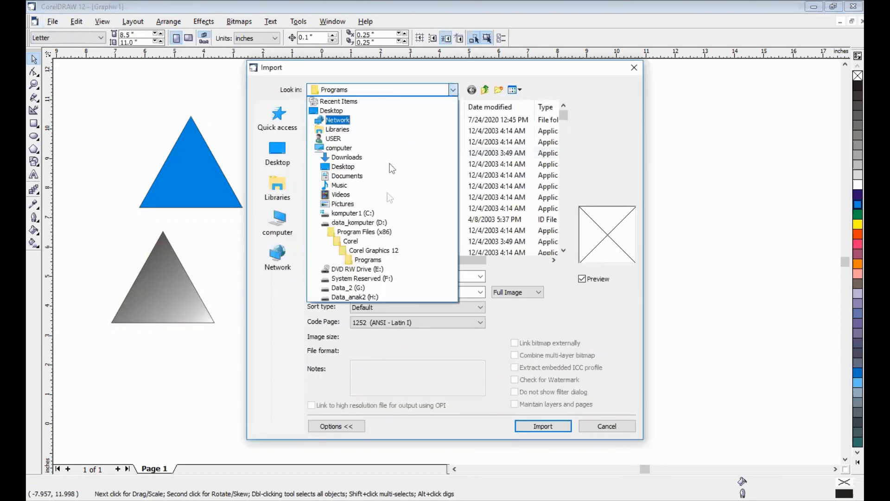
pyautogui.click(377, 221)
pyautogui.scroll(4, 385, 224)
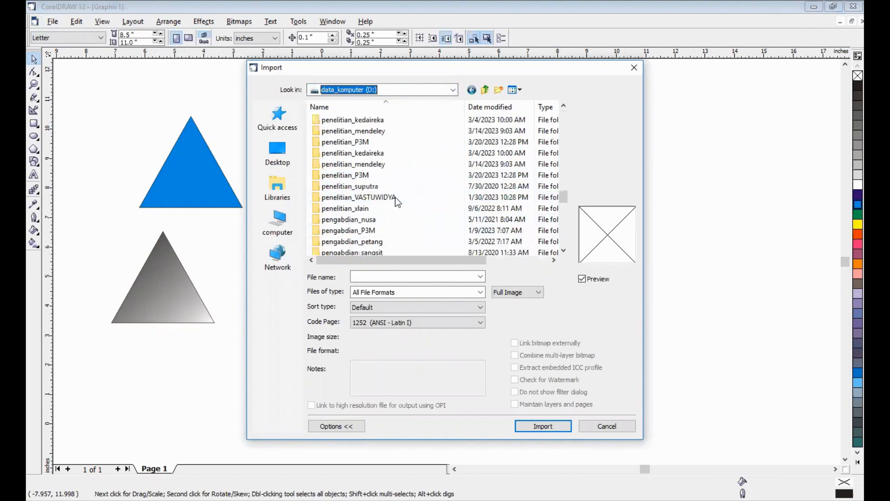
pyautogui.scroll(8, 396, 196)
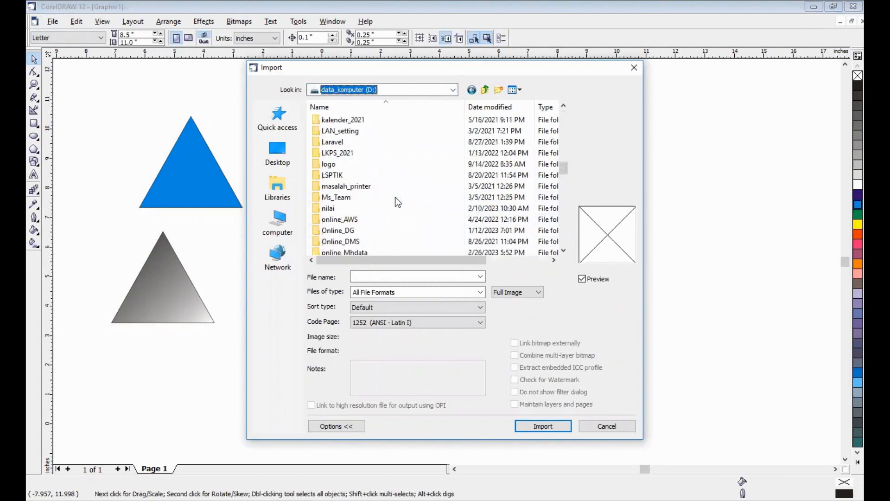
pyautogui.scroll(12, 395, 196)
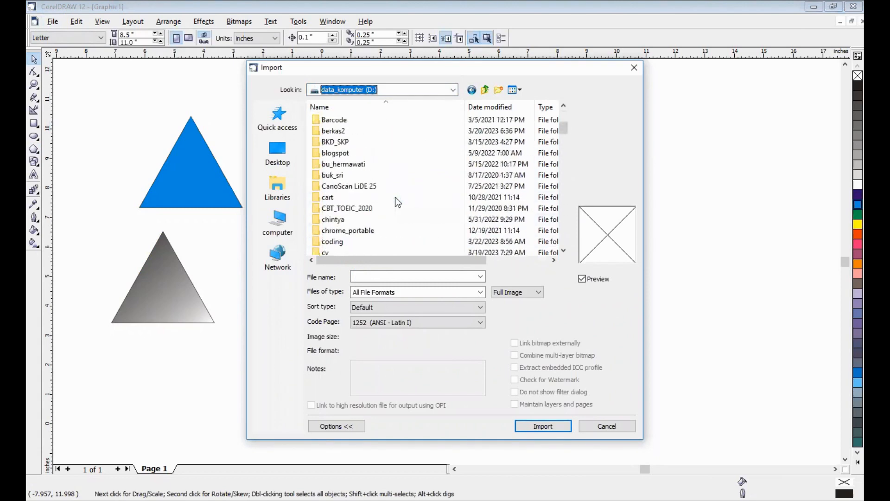
pyautogui.scroll(-8, 395, 196)
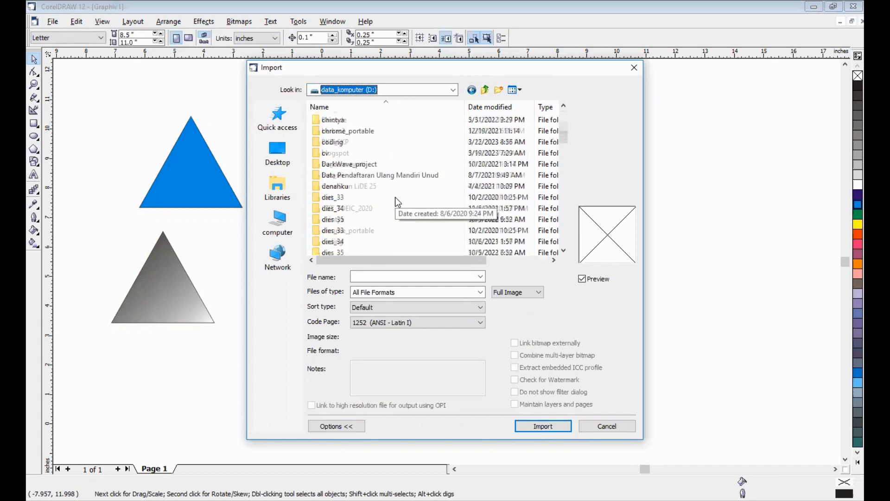
pyautogui.scroll(12, 396, 196)
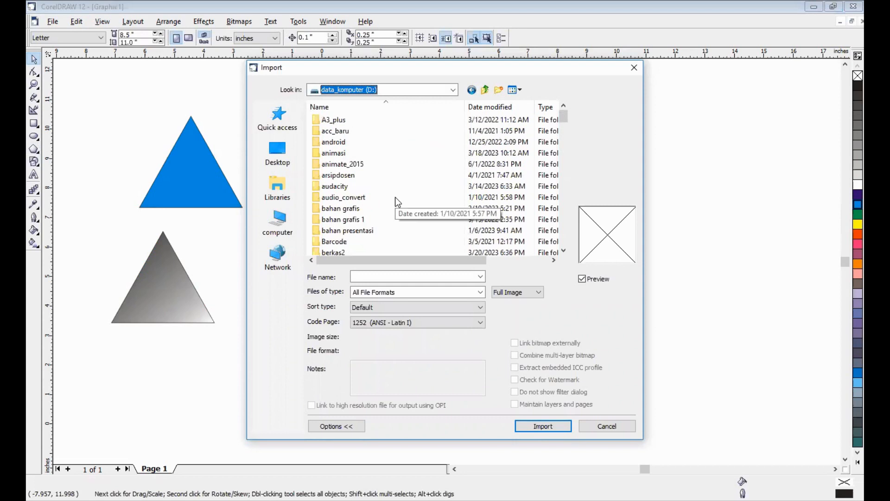
pyautogui.scroll(-5, 395, 196)
pyautogui.scroll(2, 395, 196)
pyautogui.scroll(1, 395, 196)
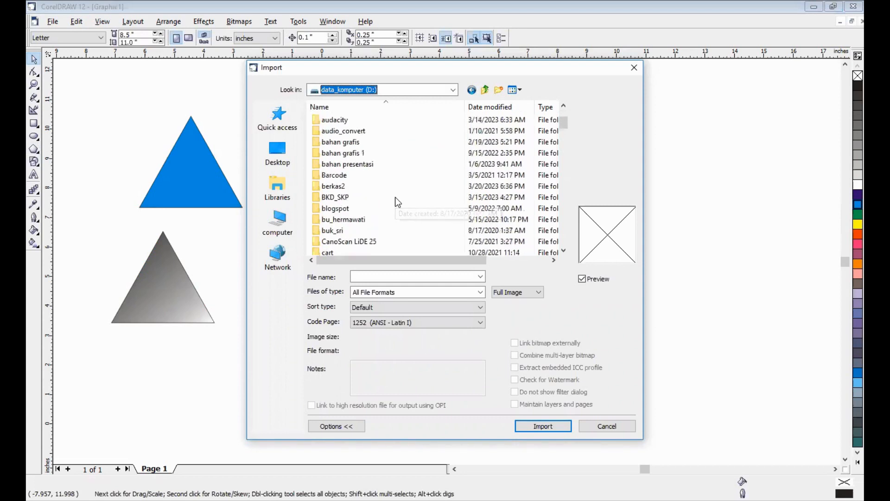
pyautogui.doubleClick(393, 153)
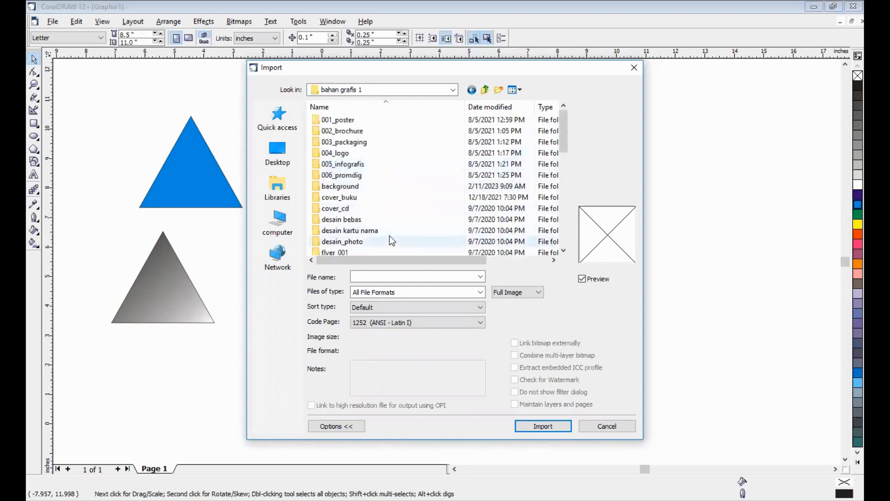
# Browse from the background folder into nusa_penida and on to its JPEG folder of photos
pyautogui.doubleClick(366, 188)
pyautogui.doubleClick(341, 135)
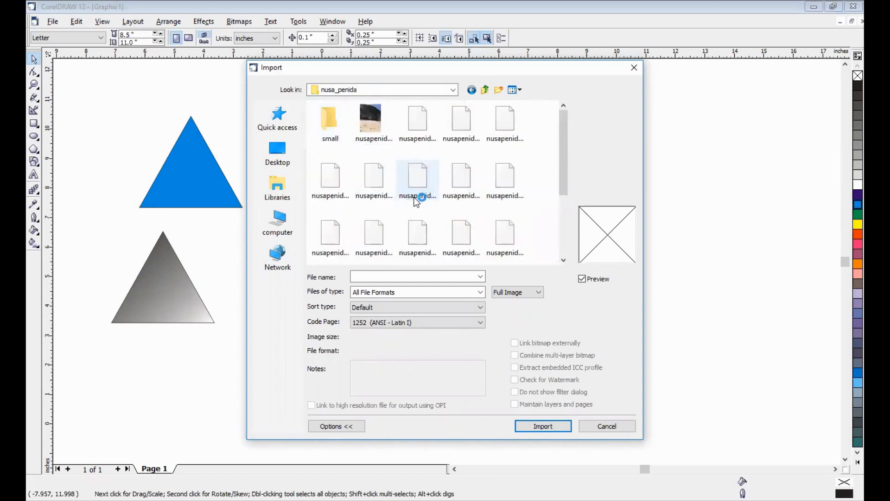
pyautogui.doubleClick(335, 119)
pyautogui.doubleClick(335, 124)
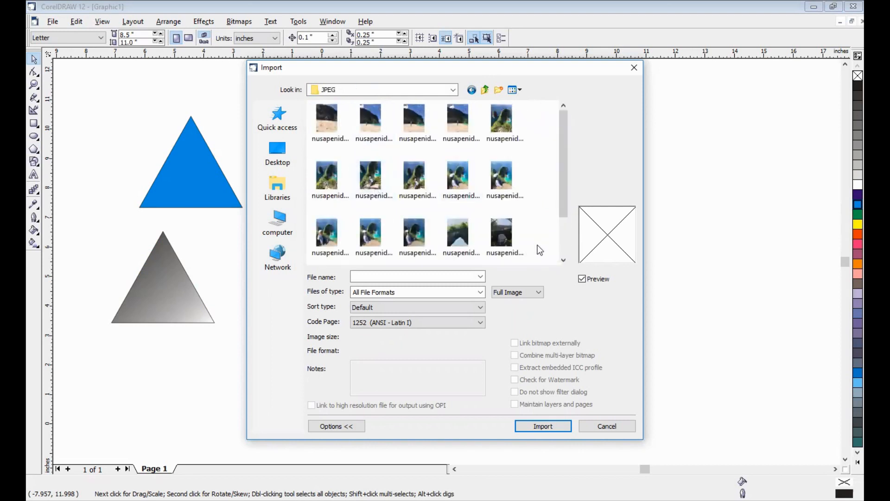
# Import the nusapenida_005 photo at its original size and position it over the page, centred at about (6.4, 4.0) inches
pyautogui.click(502, 121)
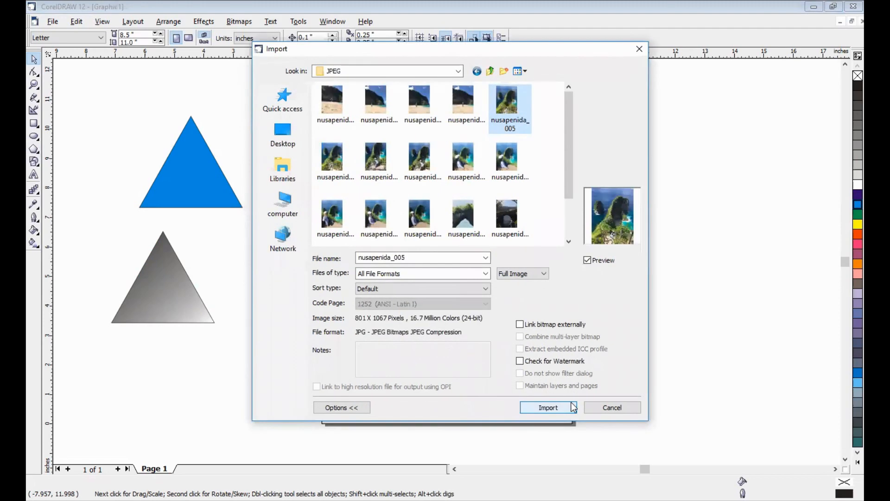
pyautogui.click(572, 408)
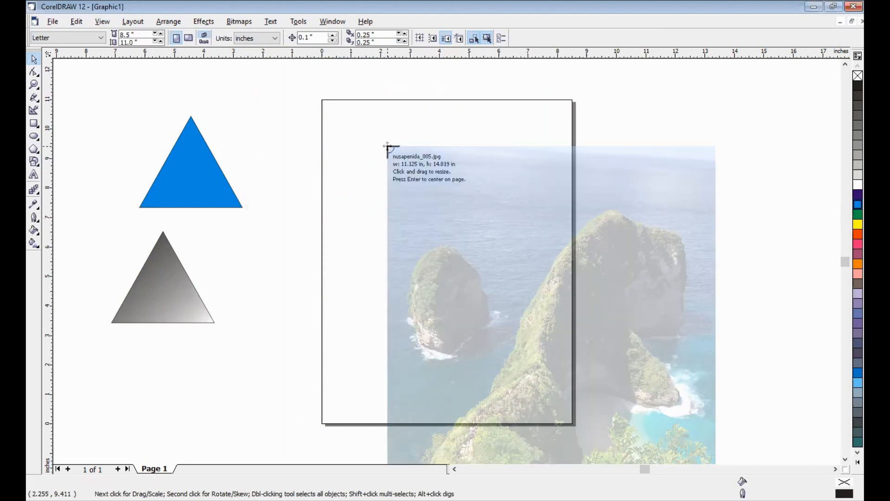
pyautogui.click(383, 142)
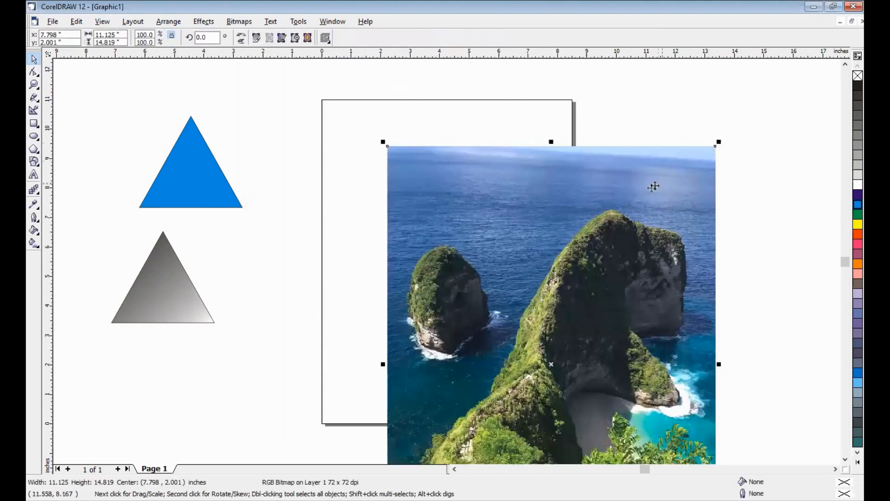
pyautogui.moveTo(620, 216); pyautogui.dragTo(580, 157)
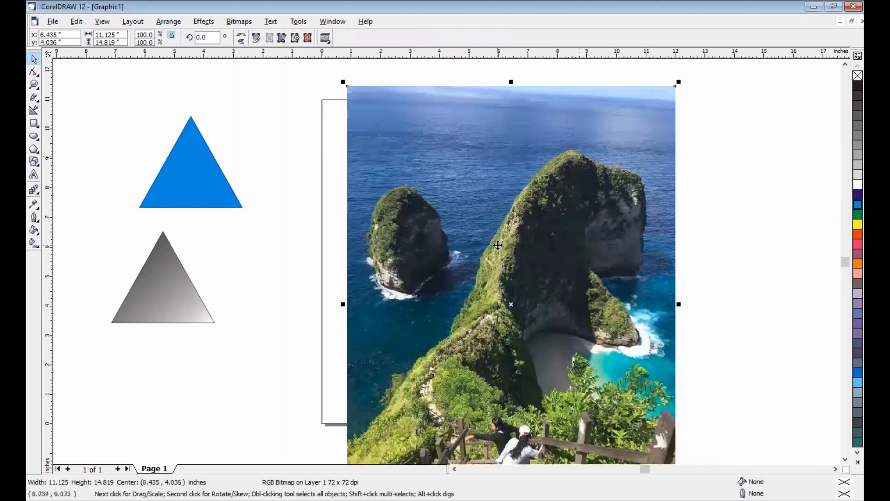
# Duplicate the gradient triangle, placing the copy to its right and slightly higher, at the page's left edge
pyautogui.click(195, 291)
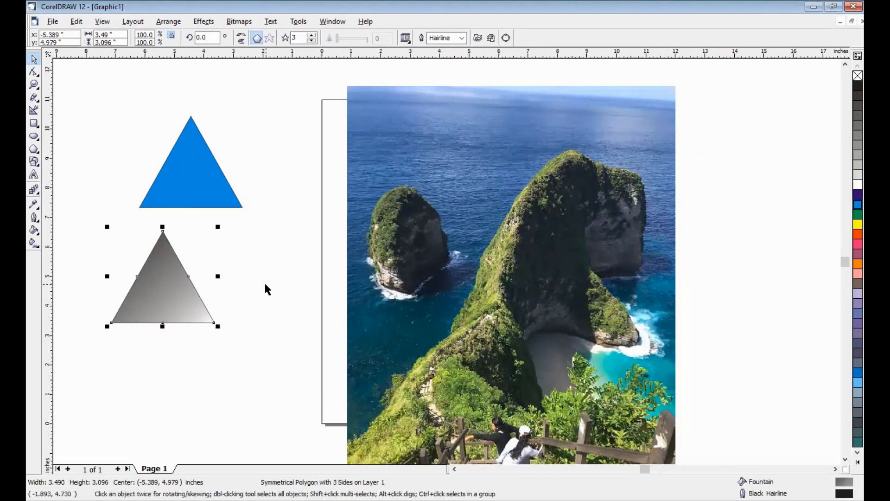
pyautogui.moveTo(176, 287); pyautogui.dragTo(291, 263)
pyautogui.rightClick(290, 263)
# Nudge the photo slightly right and up, and place a duplicate of it directly to its right
pyautogui.click(549, 210)
pyautogui.moveTo(533, 214)
pyautogui.mouseDown()
pyautogui.moveTo(679, 212)
pyautogui.moveTo(540, 210)
pyautogui.mouseUp()
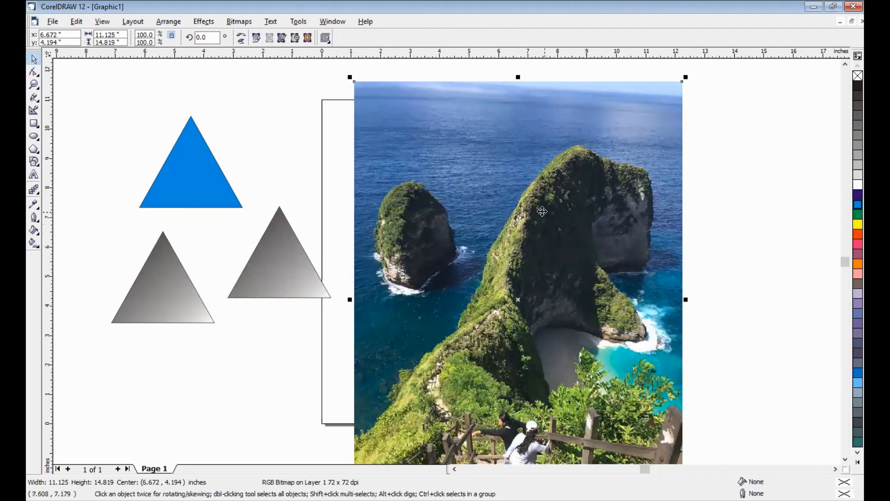
pyautogui.moveTo(542, 209); pyautogui.dragTo(854, 213)
pyautogui.moveTo(575, 198); pyautogui.dragTo(772, 227)
pyautogui.rightClick(772, 227)
pyautogui.moveTo(637, 225); pyautogui.dragTo(767, 186)
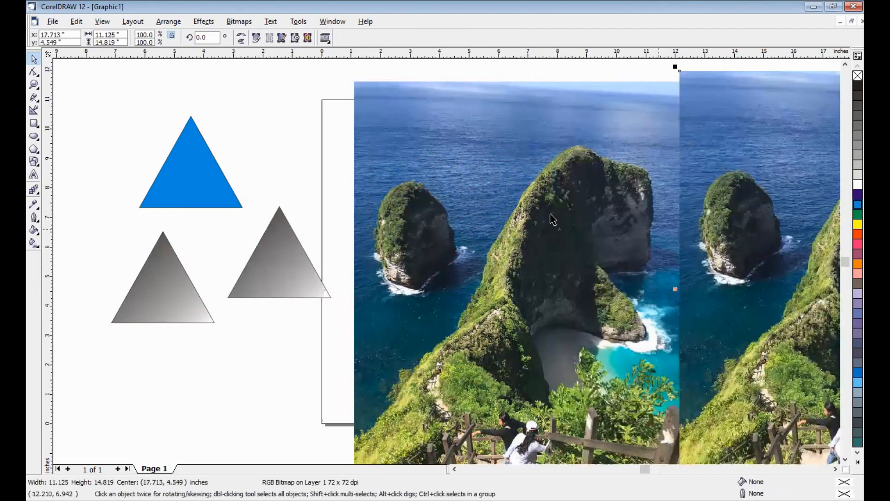
# Spread out the triangles, moving the blue one and the lower-left gradient one up and left, and the other gradient one slightly up
pyautogui.click(207, 160)
pyautogui.moveTo(199, 179); pyautogui.dragTo(156, 153)
pyautogui.click(235, 153)
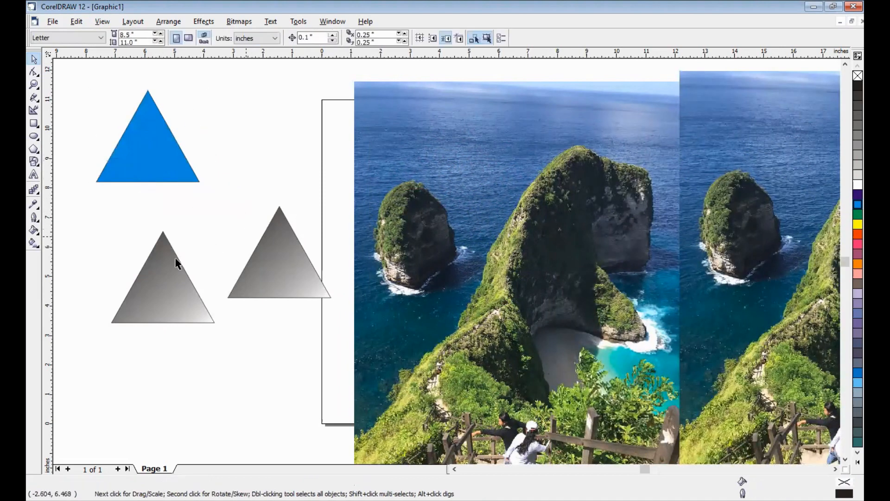
pyautogui.moveTo(167, 290); pyautogui.dragTo(135, 269)
pyautogui.click(278, 255)
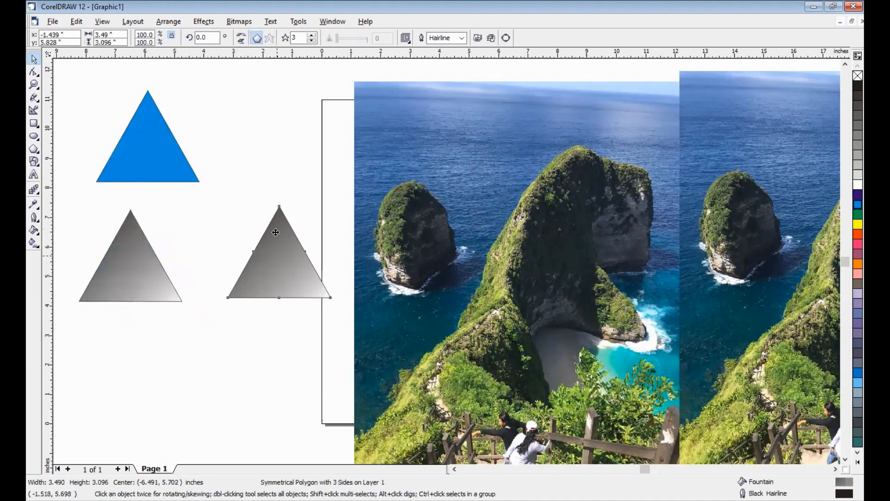
pyautogui.moveTo(275, 231); pyautogui.dragTo(273, 209)
# PowerClip the photo lying over the page into the gradient triangle at the page's left edge
pyautogui.click(449, 224)
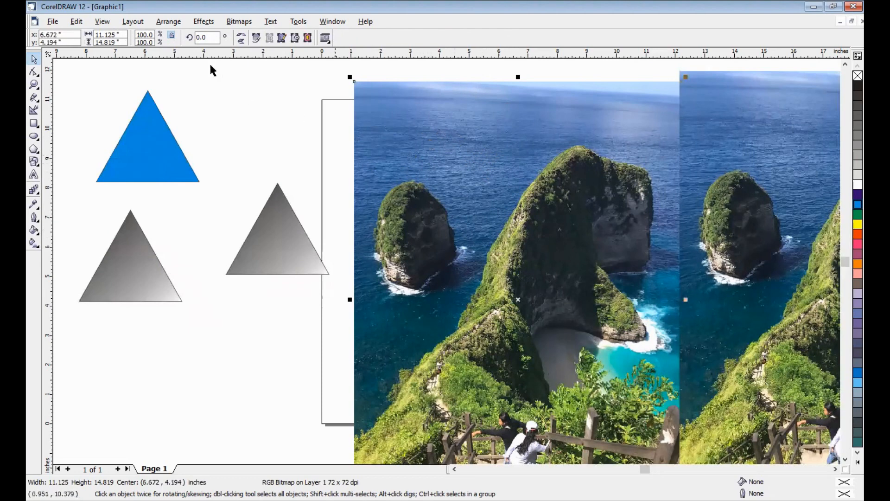
pyautogui.click(201, 24)
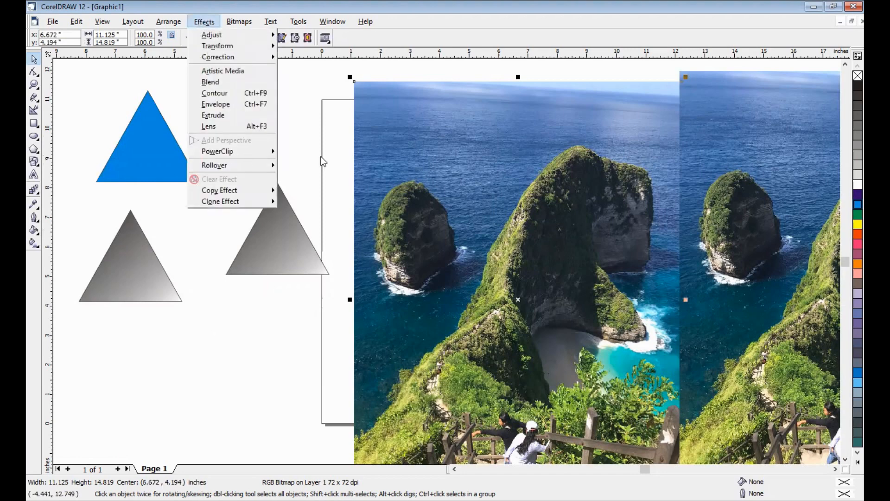
pyautogui.moveTo(324, 156)
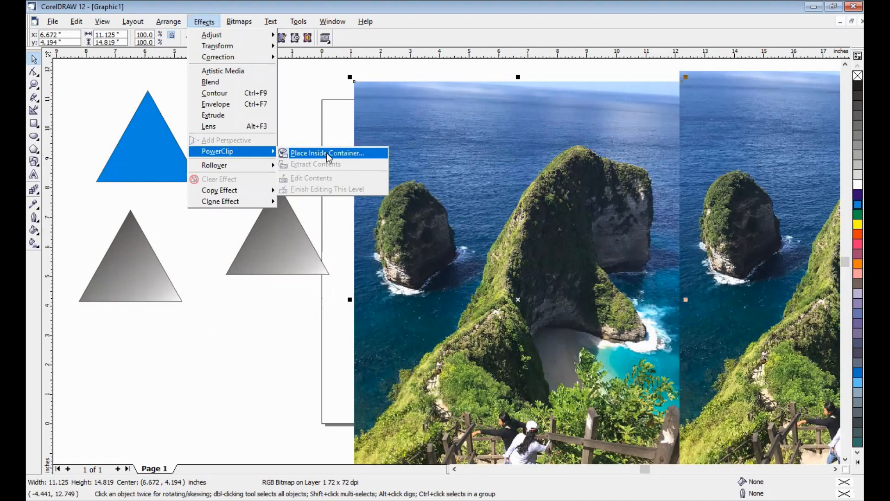
pyautogui.click(326, 153)
pyautogui.click(258, 262)
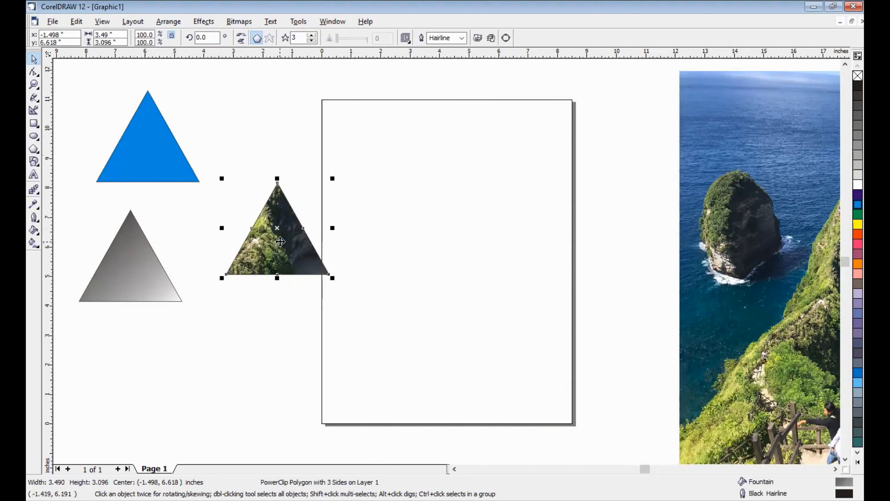
# Move the photo-filled triangle up beside the blue one and place a duplicate on the page, centred at about (3.6, 6.2) inches
pyautogui.moveTo(280, 241); pyautogui.dragTo(260, 122)
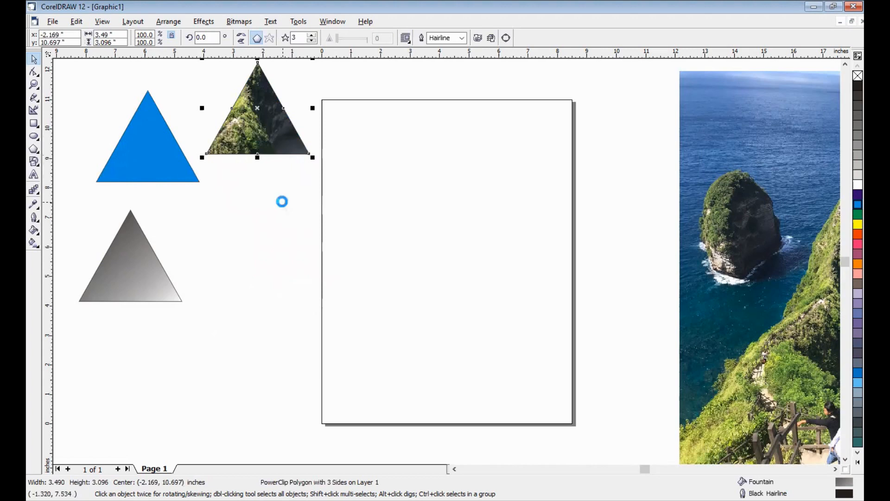
pyautogui.moveTo(251, 112); pyautogui.dragTo(421, 245)
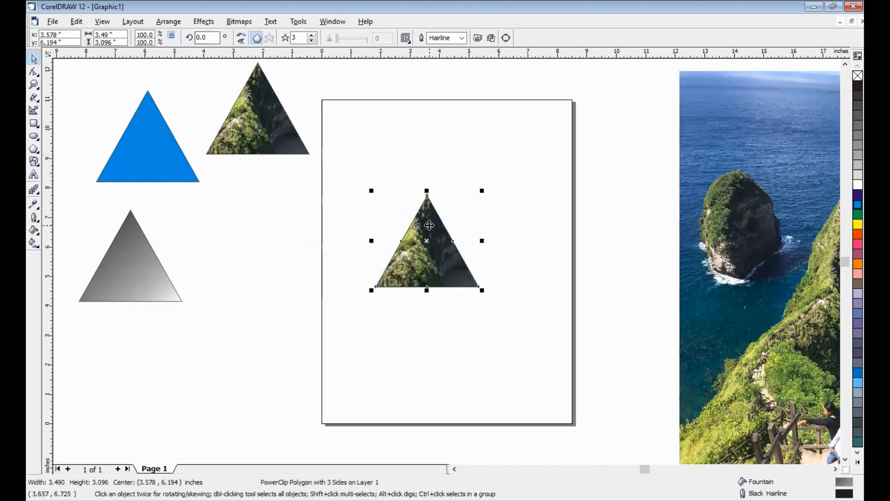
# Extract the PowerClip contents of the triangle on the page and send the extracted photo behind the other objects
pyautogui.rightClick(430, 226)
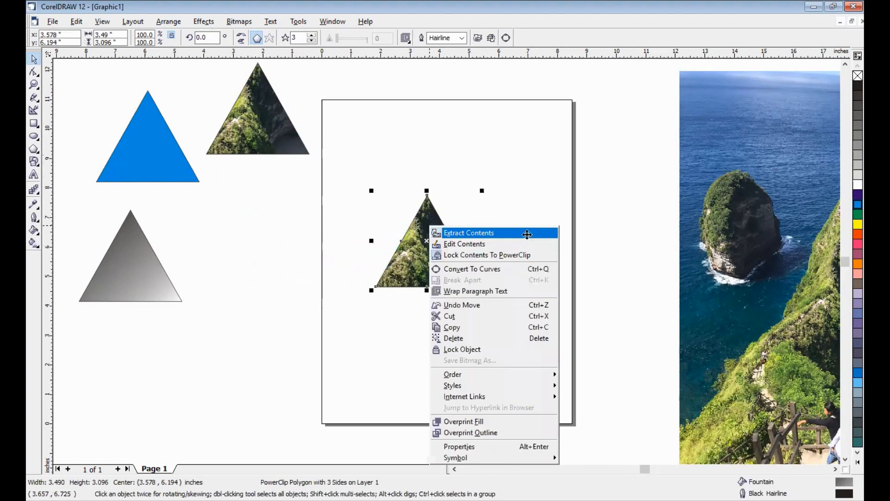
pyautogui.click(527, 235)
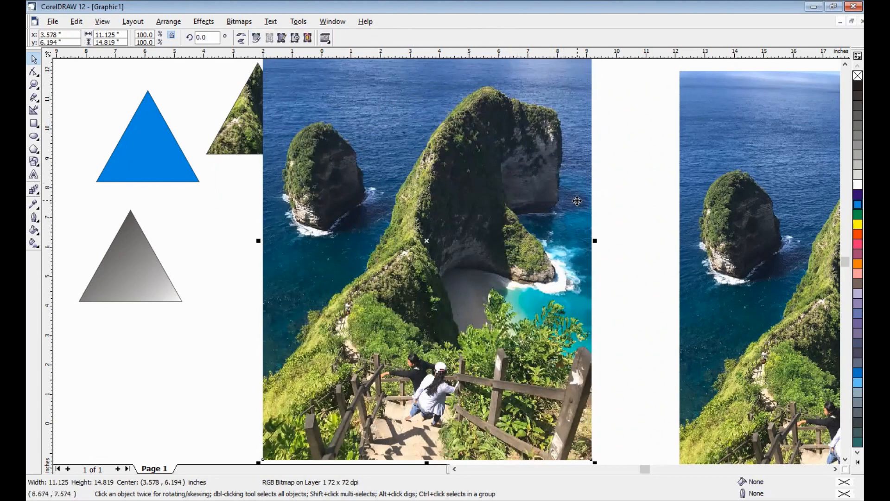
pyautogui.hotkey('shift', 'pagedown')
pyautogui.click(628, 171)
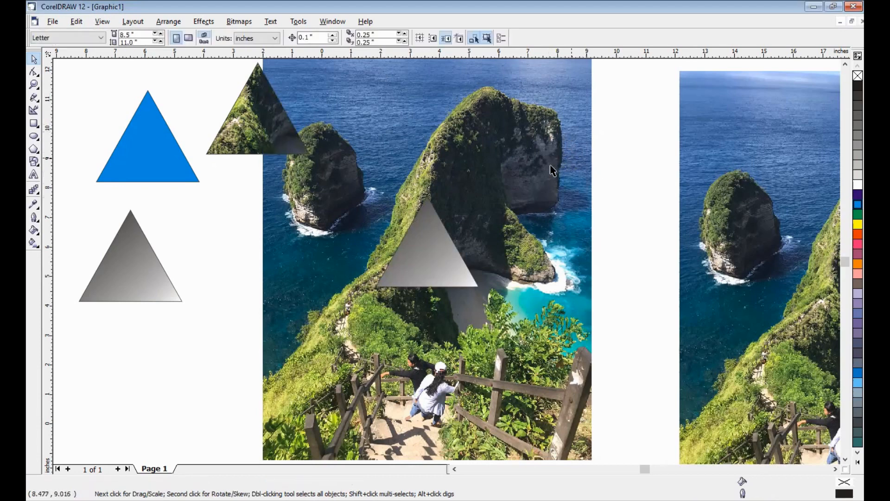
# Move the emptied gradient triangle left of the page and scale the extracted photo down to about 4.18 by 5.57 inches
pyautogui.click(432, 250)
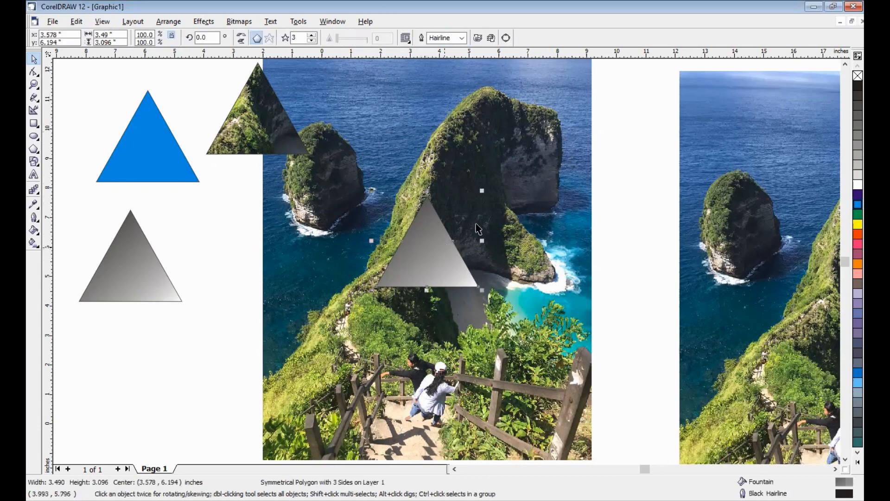
pyautogui.moveTo(309, 277); pyautogui.dragTo(258, 288)
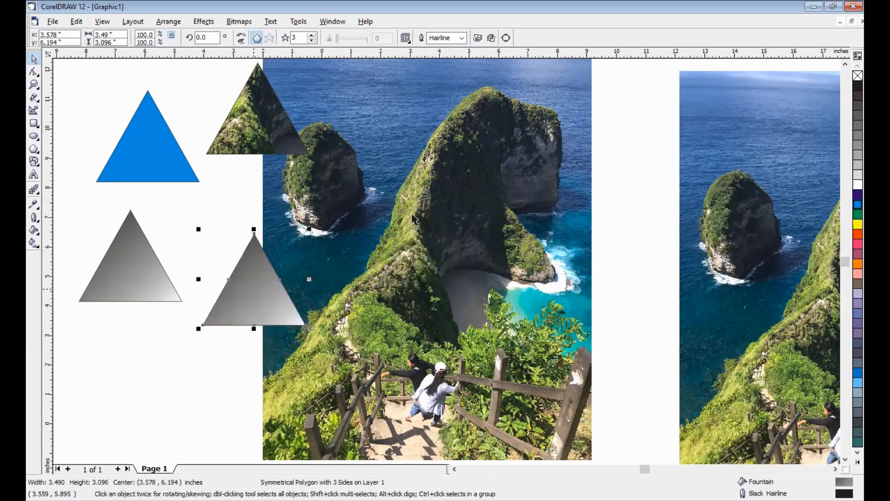
pyautogui.click(498, 146)
pyautogui.moveTo(535, 209); pyautogui.dragTo(573, 272)
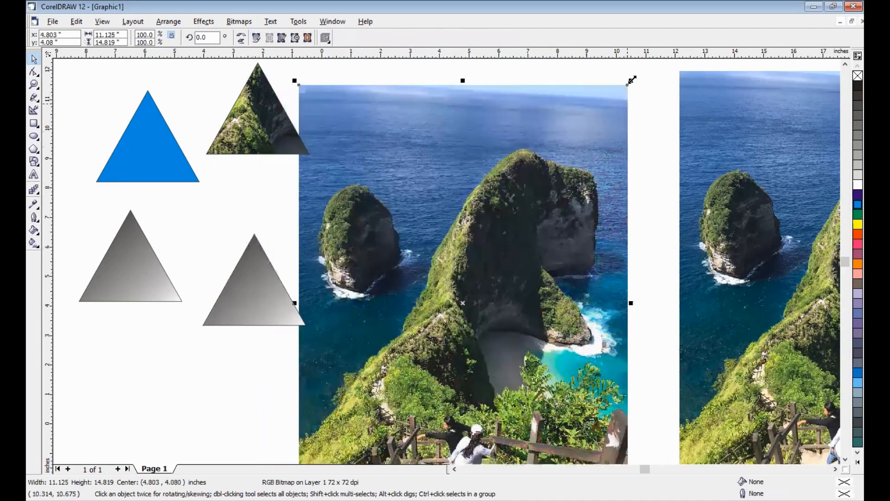
pyautogui.moveTo(628, 84); pyautogui.dragTo(422, 359)
pyautogui.moveTo(332, 404); pyautogui.dragTo(502, 189)
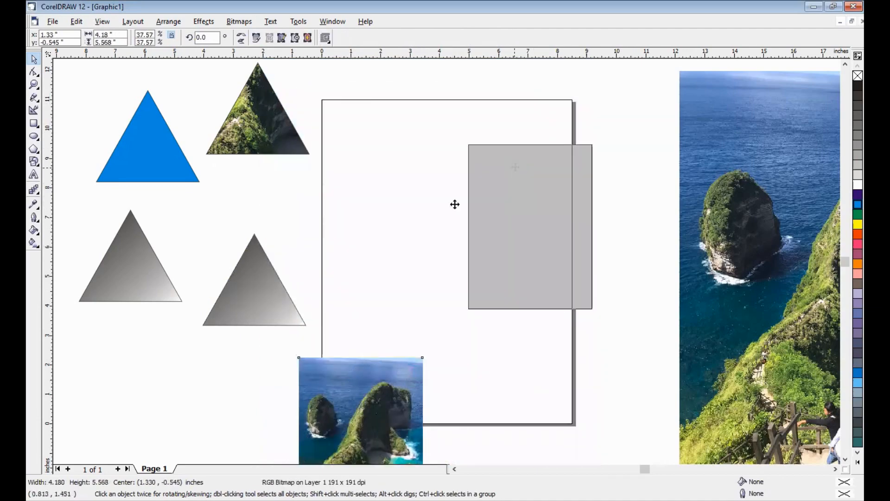
# Move the emptied triangle up to the page's left edge and centre the small photo at about (5.0, 7.6) inches
pyautogui.click(256, 295)
pyautogui.moveTo(253, 297); pyautogui.dragTo(272, 246)
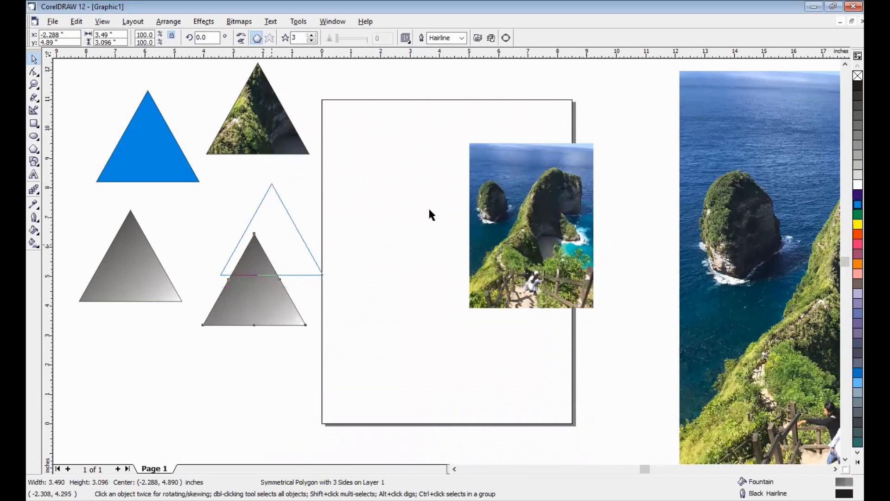
pyautogui.click(567, 188)
pyautogui.moveTo(417, 243); pyautogui.dragTo(504, 165)
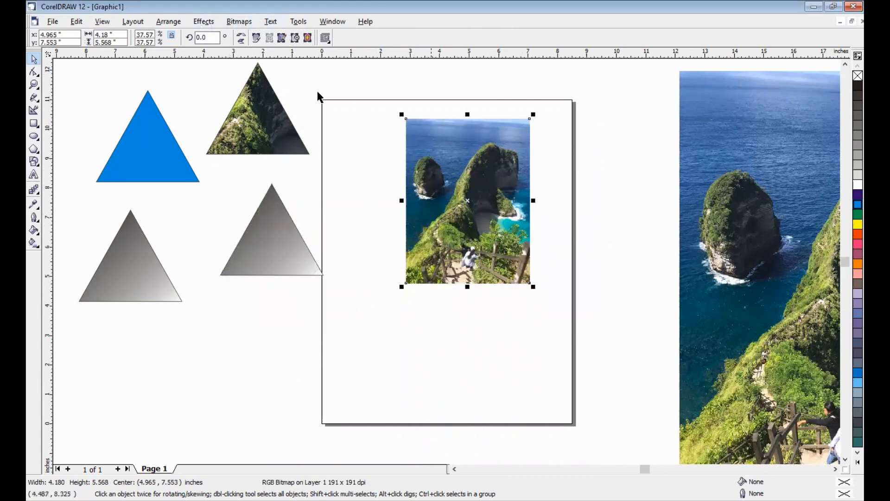
# PowerClip the small photo into the gradient triangle at the page's left edge
pyautogui.click(205, 23)
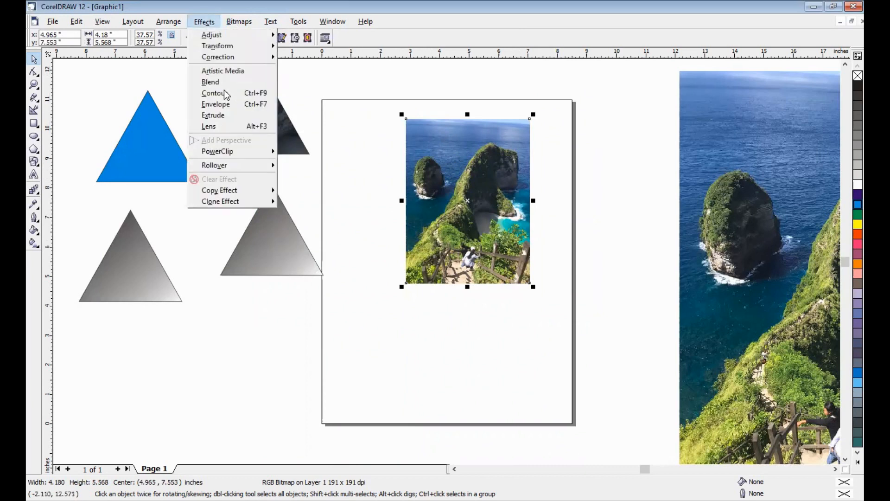
pyautogui.moveTo(247, 153)
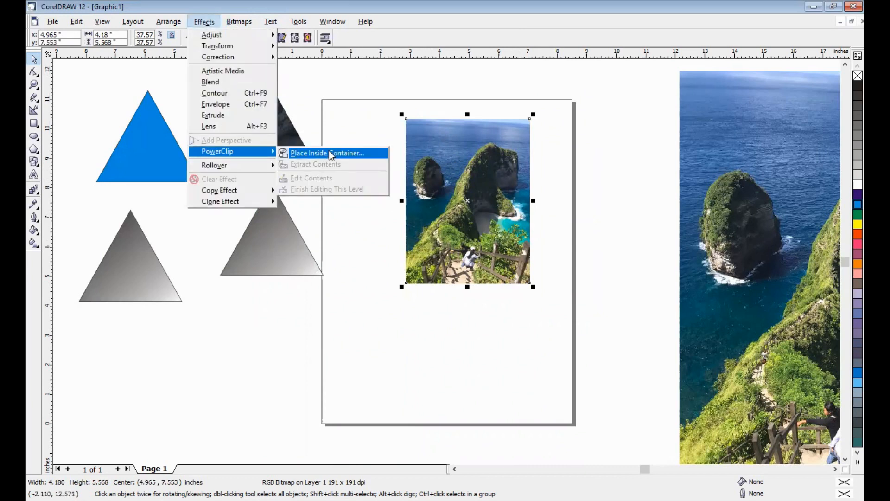
pyautogui.click(329, 150)
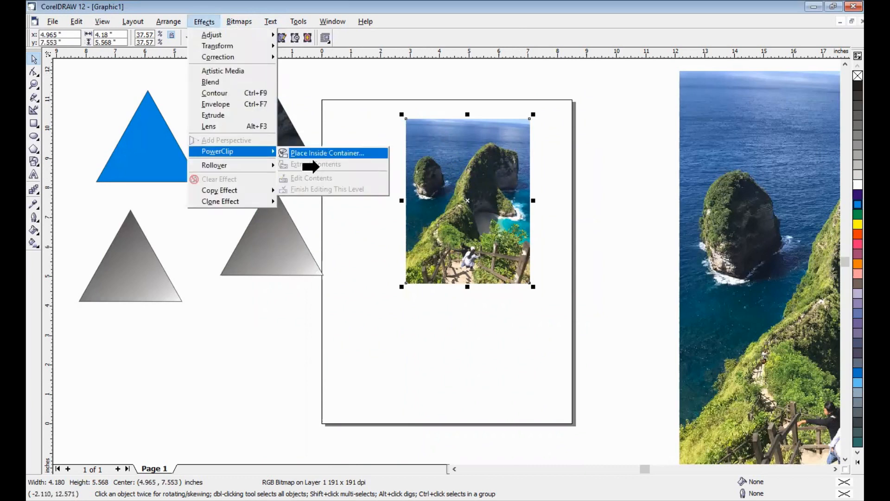
pyautogui.click(253, 240)
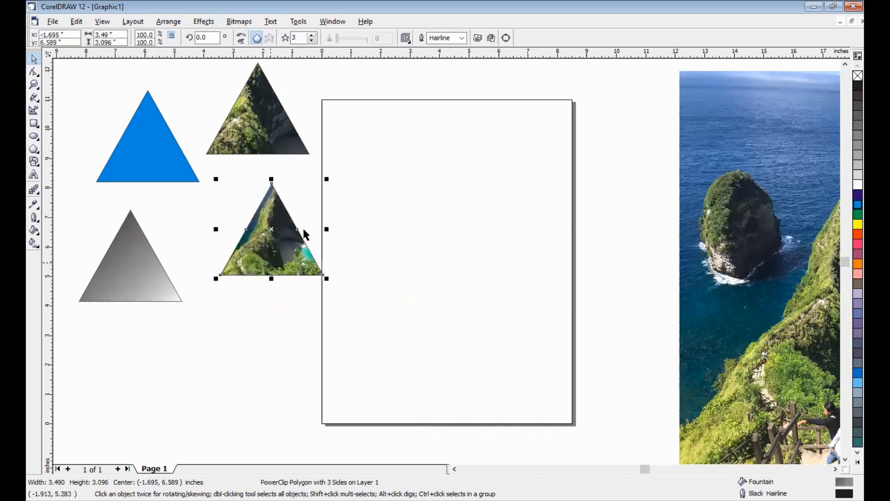
pyautogui.click(346, 218)
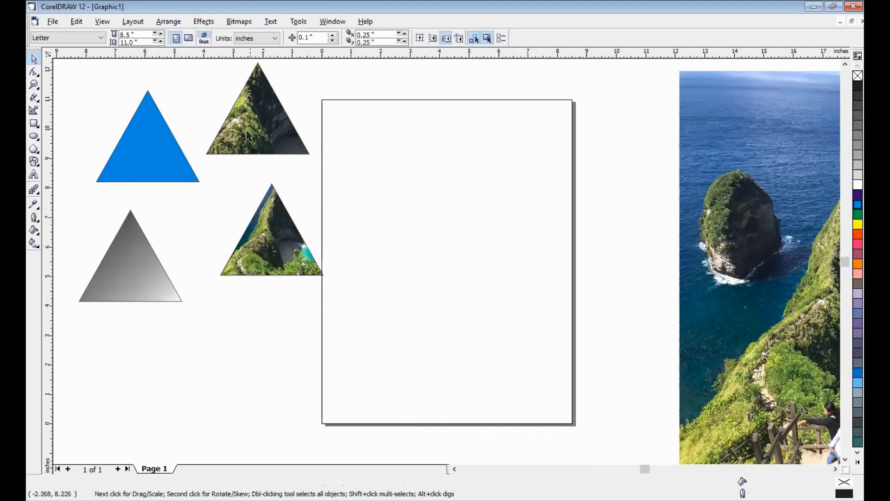
# Arrange the two photo-filled triangles one above the other, left of the page and beside the blue and gradient triangles
pyautogui.moveTo(257, 109); pyautogui.dragTo(269, 122)
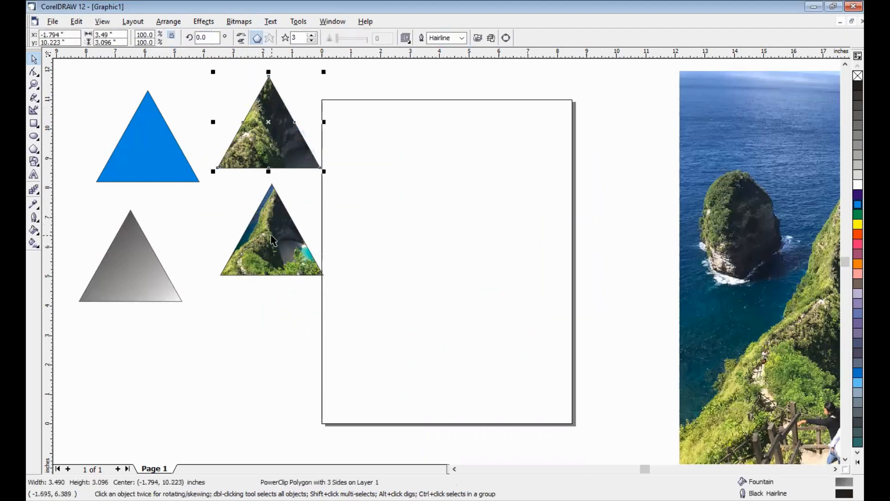
pyautogui.moveTo(272, 243); pyautogui.dragTo(240, 241)
pyautogui.moveTo(273, 134); pyautogui.dragTo(249, 134)
pyautogui.click(328, 144)
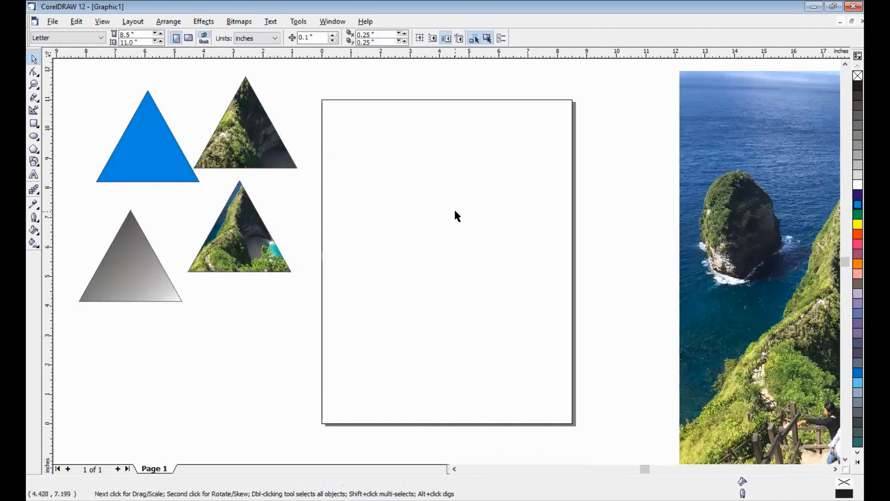
# Place a duplicate of the blue triangle on the page's upper left area
pyautogui.click(173, 159)
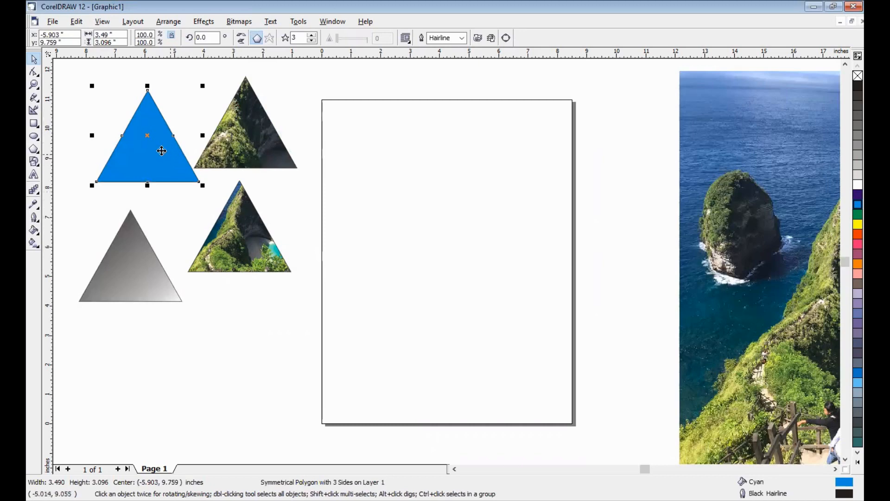
pyautogui.moveTo(161, 149); pyautogui.dragTo(416, 216)
# Scale the remaining large photo down to about 6.66 by 8.87 inches and position it over the page's right edge
pyautogui.moveTo(784, 206); pyautogui.dragTo(607, 191)
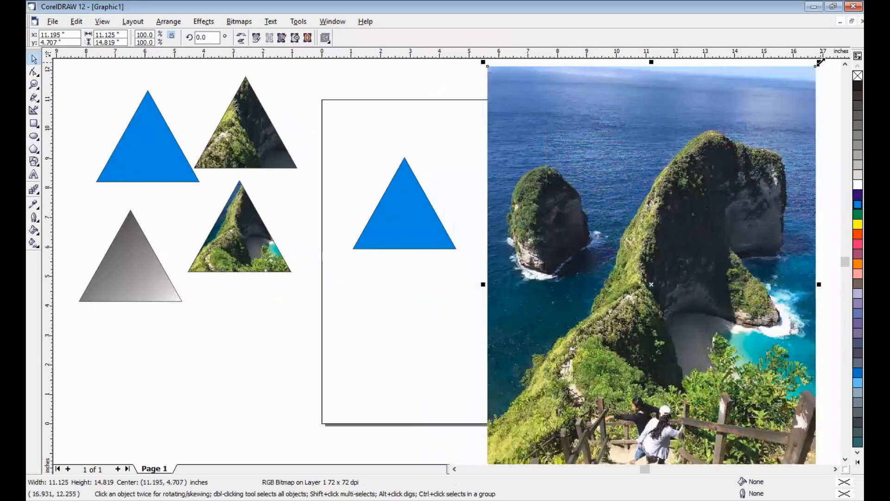
pyautogui.moveTo(820, 62); pyautogui.dragTo(691, 133)
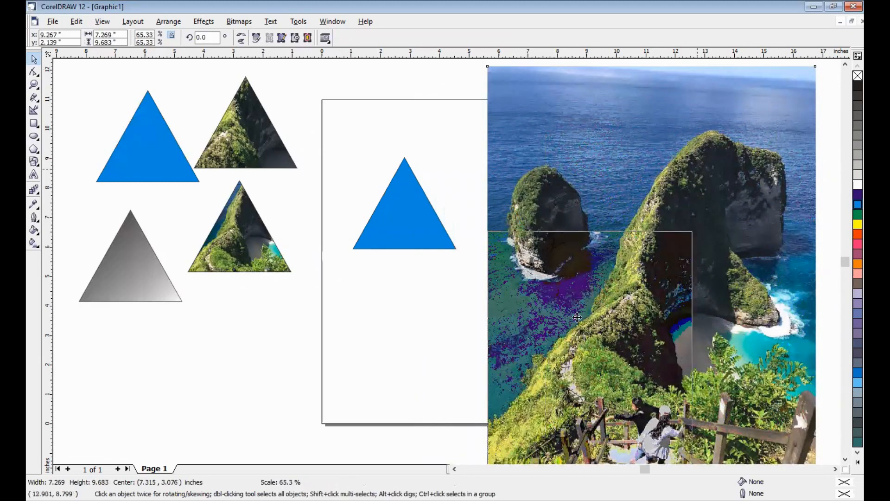
pyautogui.click(747, 178)
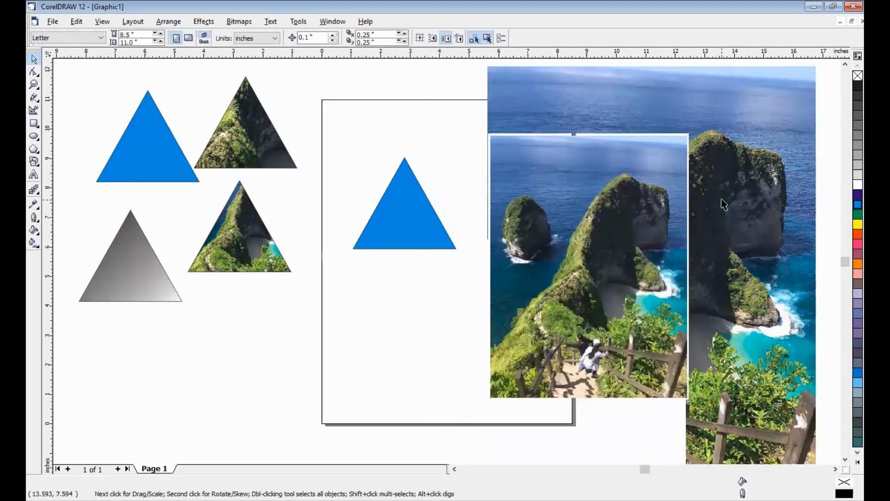
pyautogui.scroll(1, 724, 204)
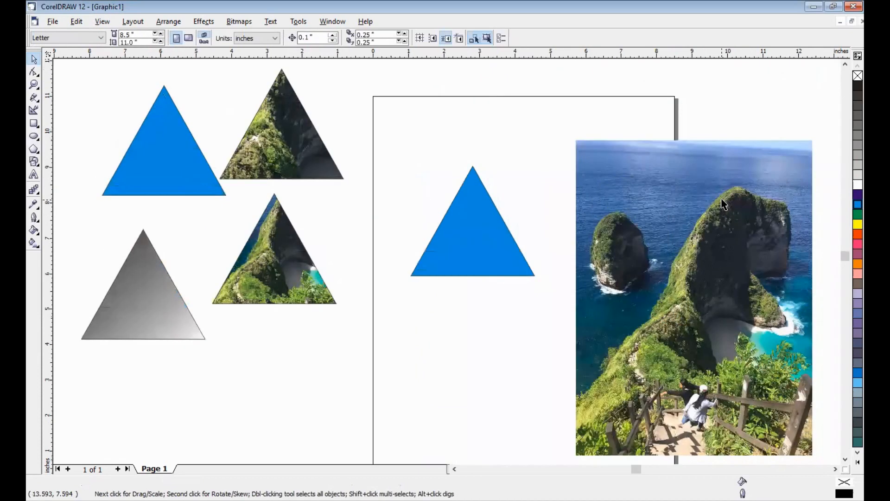
pyautogui.click(686, 209)
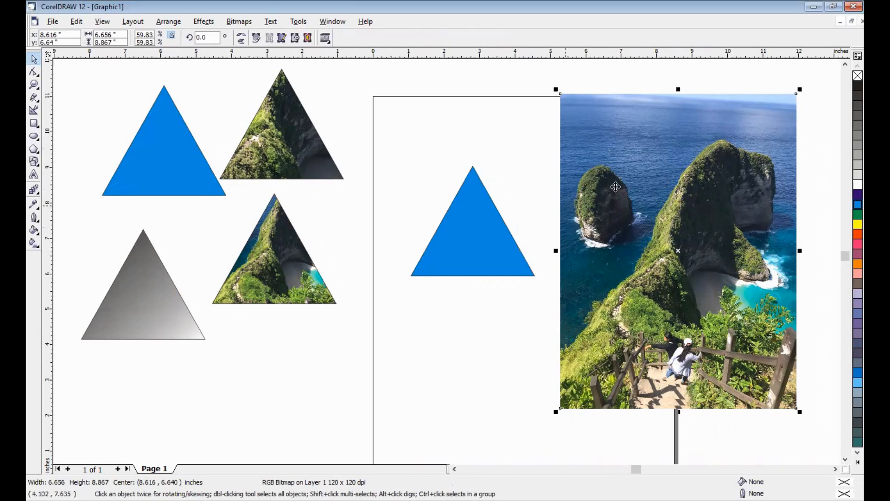
# Crop the photo with the Shape tool to the small rock island, leaving an area about 3.01 by 3.76 inches
pyautogui.click(34, 72)
pyautogui.moveTo(525, 86); pyautogui.dragTo(789, 306)
pyautogui.moveTo(822, 416); pyautogui.dragTo(822, 435)
pyautogui.moveTo(796, 407); pyautogui.dragTo(668, 407)
pyautogui.moveTo(521, 384); pyautogui.dragTo(704, 428)
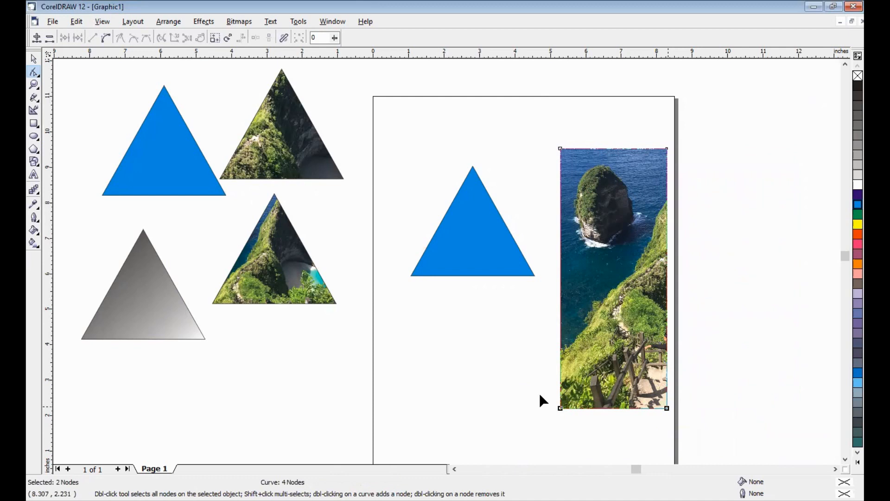
pyautogui.moveTo(666, 372); pyautogui.dragTo(667, 281)
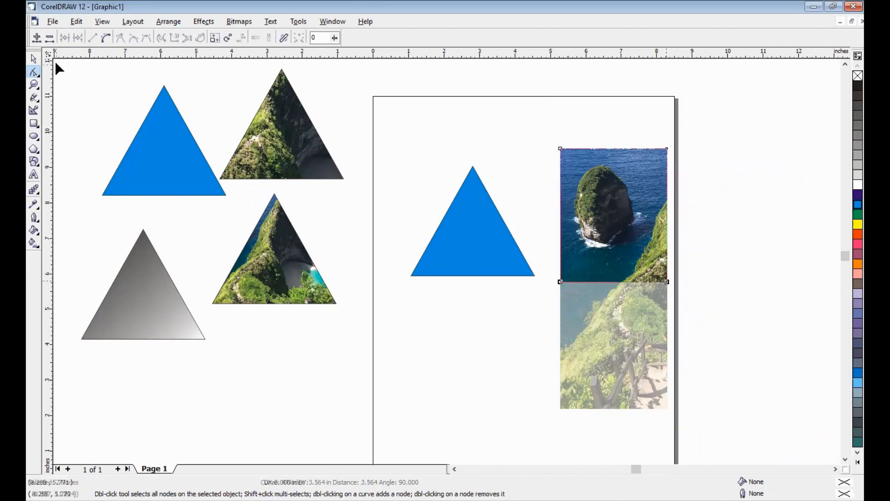
pyautogui.press('space')
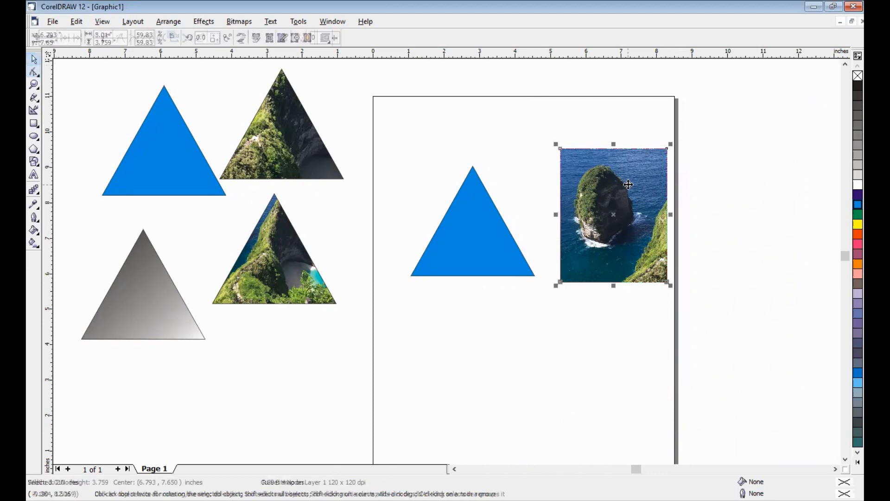
# Move the cropped photo behind the page's blue triangle and enlarge it to about 4.02 by 5.02 inches, covering the triangle
pyautogui.moveTo(627, 184); pyautogui.dragTo(468, 203)
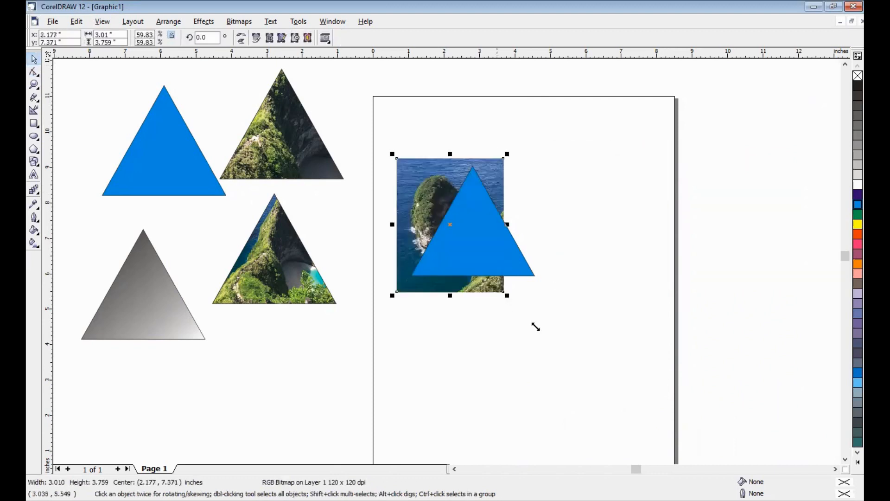
pyautogui.moveTo(536, 327); pyautogui.dragTo(550, 340)
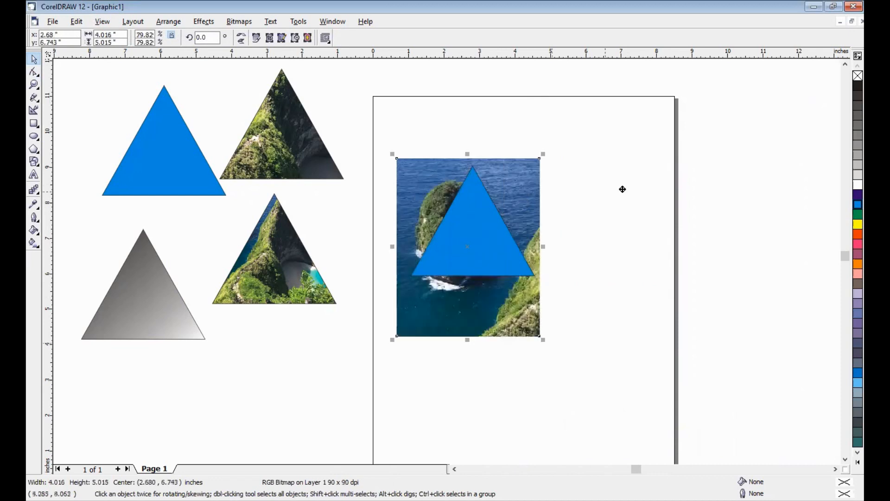
# Move the cropped rock island photo to the page's right edge and PowerClip it inside the page's blue triangle
pyautogui.moveTo(631, 192); pyautogui.dragTo(512, 201)
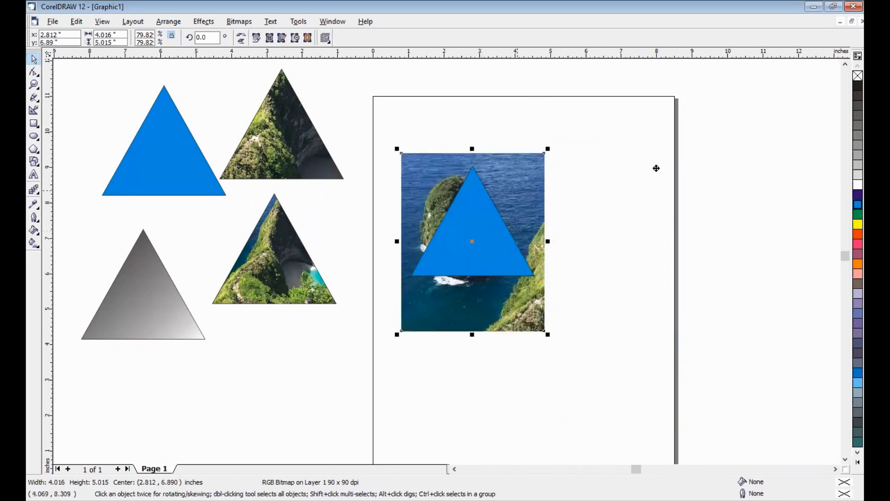
pyautogui.moveTo(694, 219); pyautogui.dragTo(694, 219)
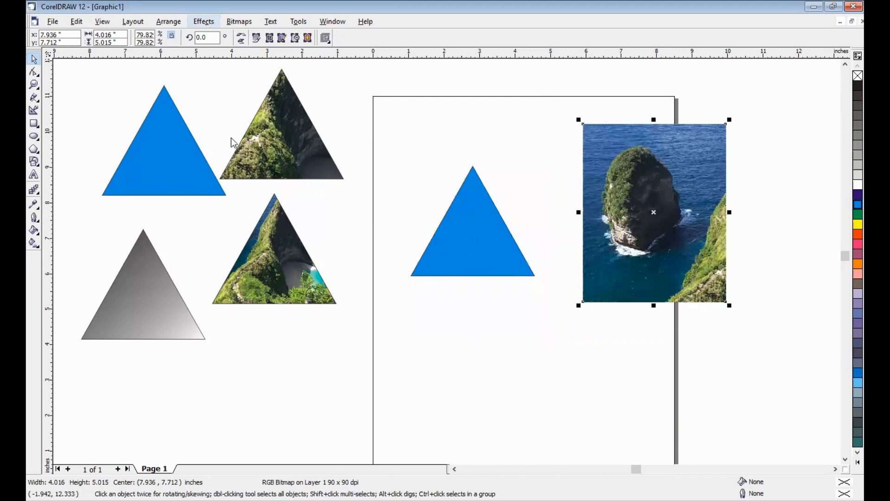
pyautogui.click(336, 153)
pyautogui.click(455, 205)
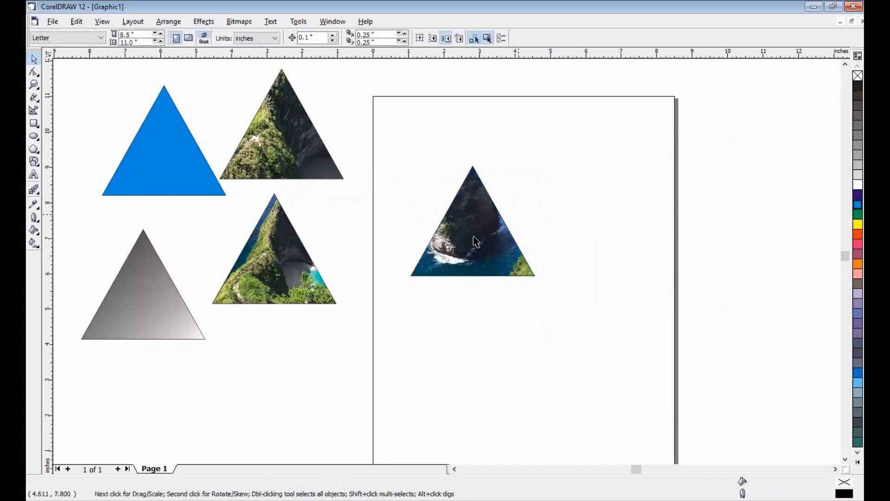
# Extract the photo from the upper photo-filled triangle left of the page and move it across the page's right edge
pyautogui.click(284, 138)
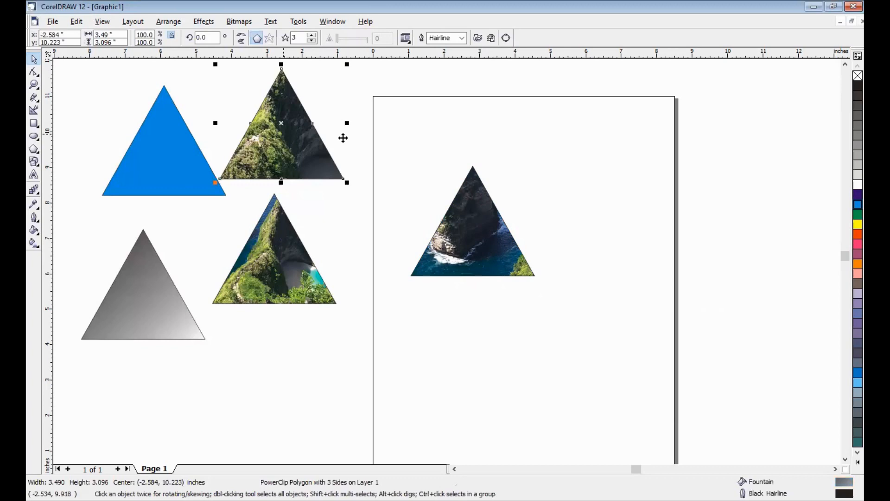
pyautogui.hotkey('ctrl', 'z')
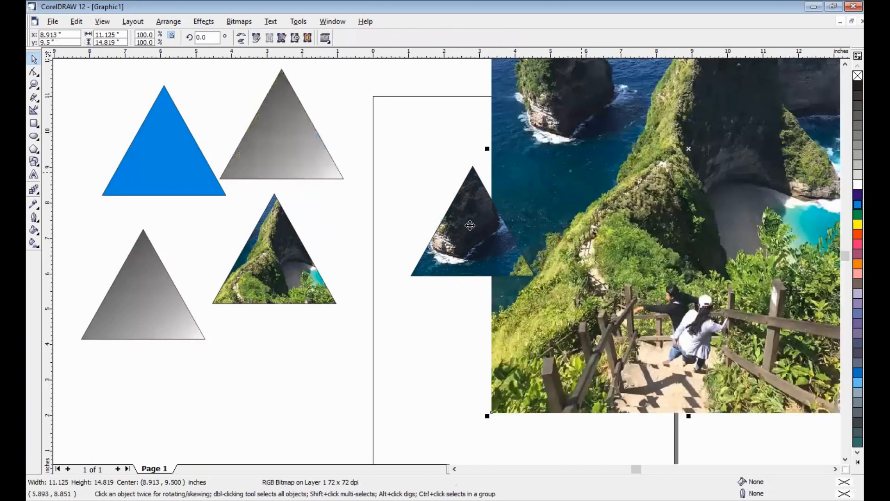
pyautogui.hotkey('ctrl', 'z')
# Move the rock island triangle, the emptied gradient triangle and the remaining mountain-photo triangle farther left of the page
pyautogui.moveTo(89, 129); pyautogui.dragTo(98, 124)
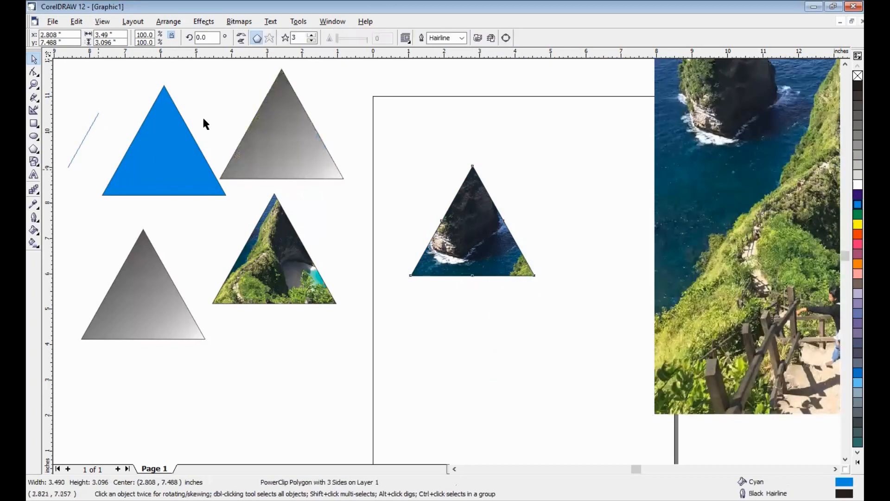
pyautogui.moveTo(186, 201); pyautogui.dragTo(134, 237)
pyautogui.moveTo(263, 236); pyautogui.dragTo(229, 140)
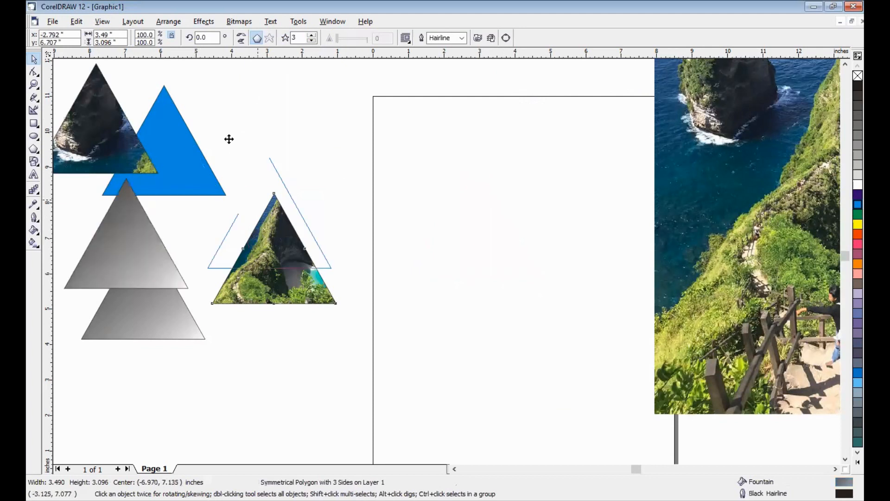
pyautogui.click(426, 169)
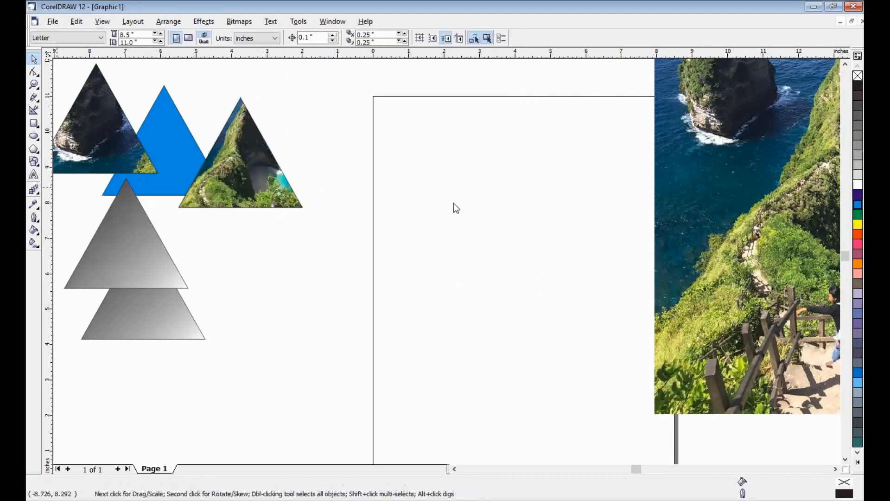
# Add the artistic text "BALI" on the page and enlarge it to about 197 points
pyautogui.press('F8')
pyautogui.click(421, 207)
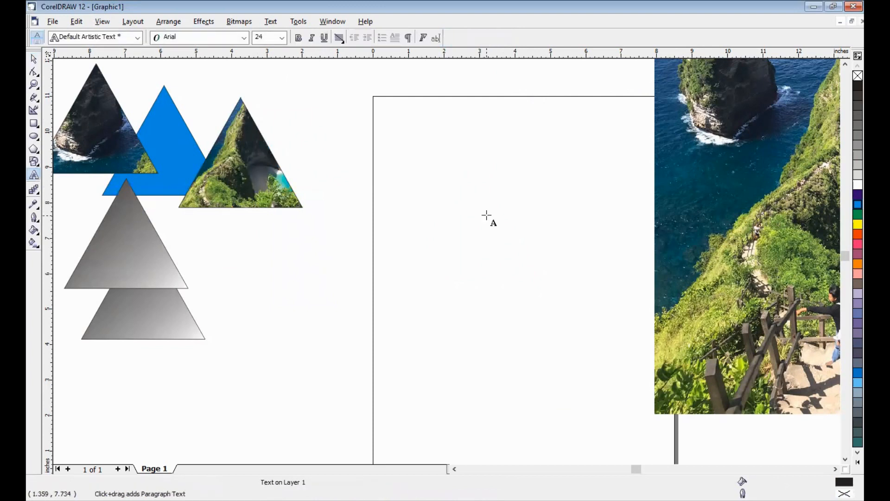
pyautogui.write('BALI')
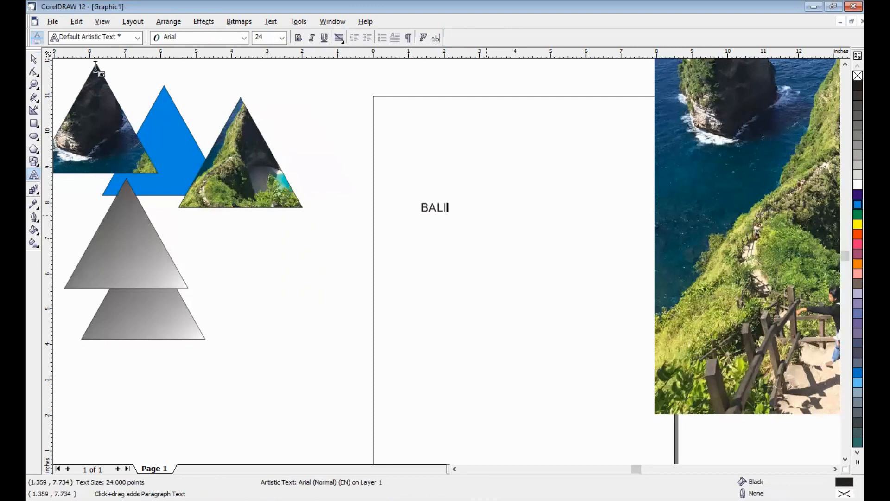
pyautogui.hotkey('ctrl', 'space')
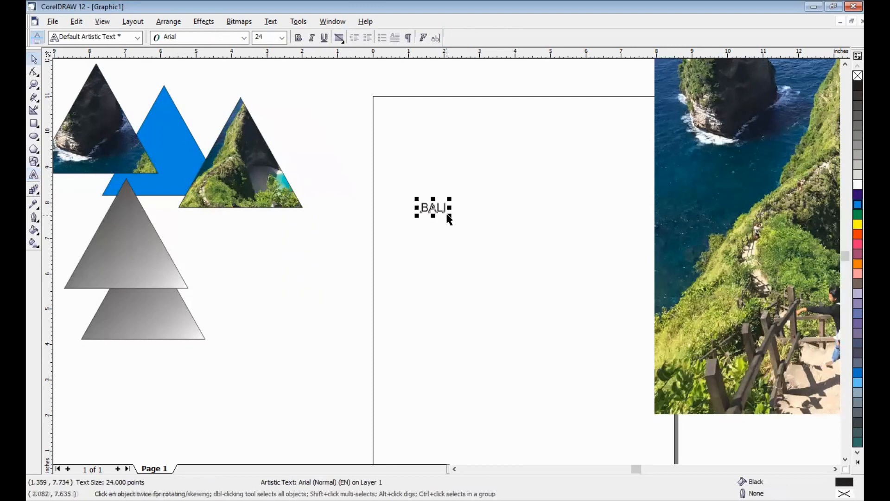
pyautogui.moveTo(615, 374); pyautogui.dragTo(530, 228)
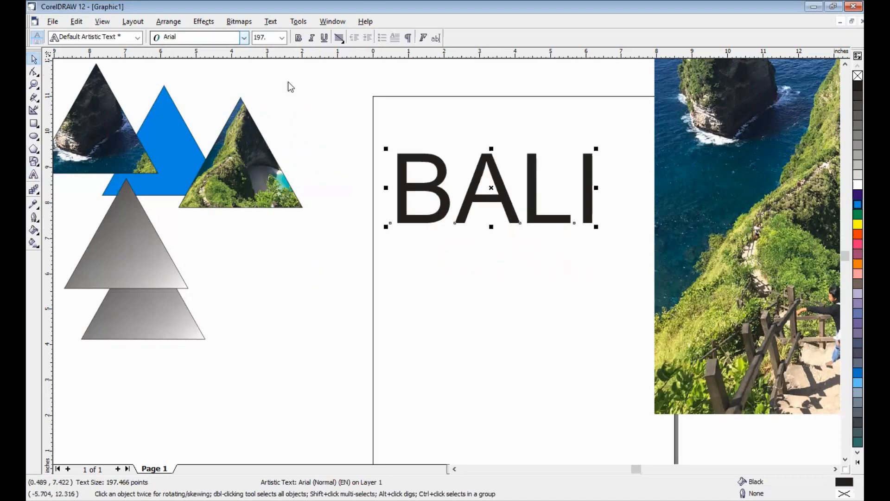
# Set the BALI text's font to Bookman Old Style and make it bold
pyautogui.moveTo(288, 87); pyautogui.dragTo(288, 101)
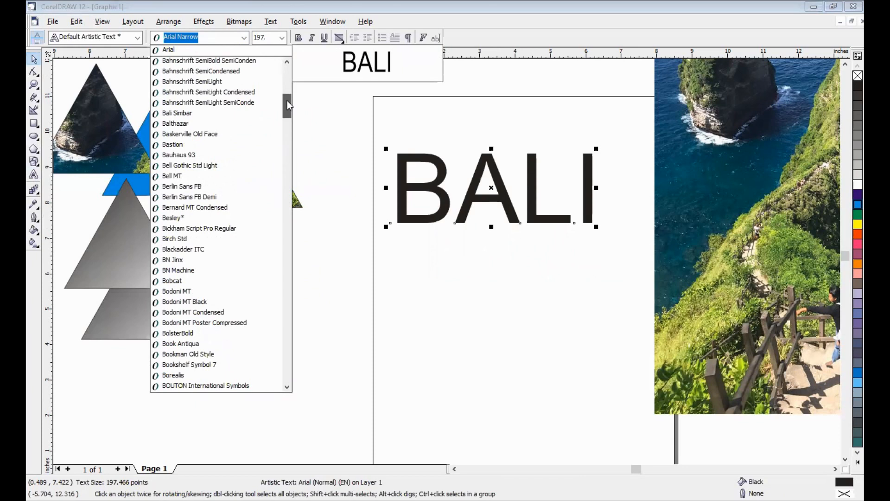
pyautogui.scroll(-3, 287, 107)
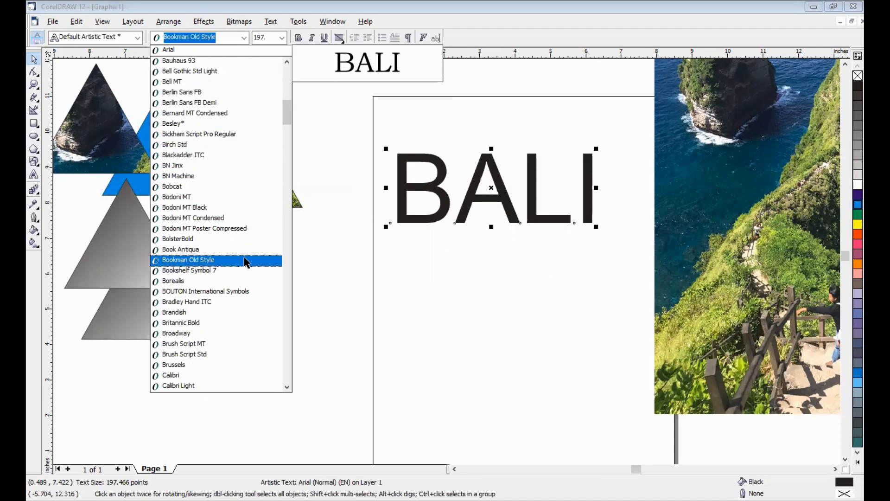
pyautogui.click(299, 38)
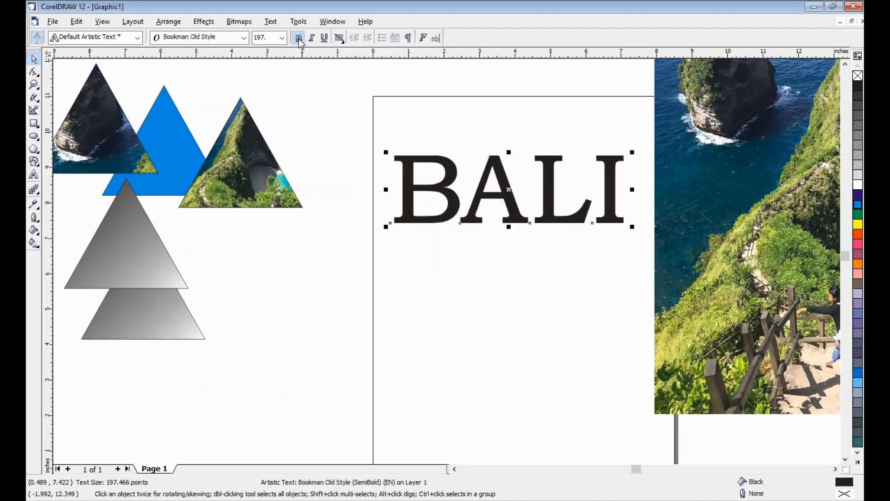
# Change the BALI text's font to VAGRounded BT and enlarge the text to about 220 points
pyautogui.click(244, 38)
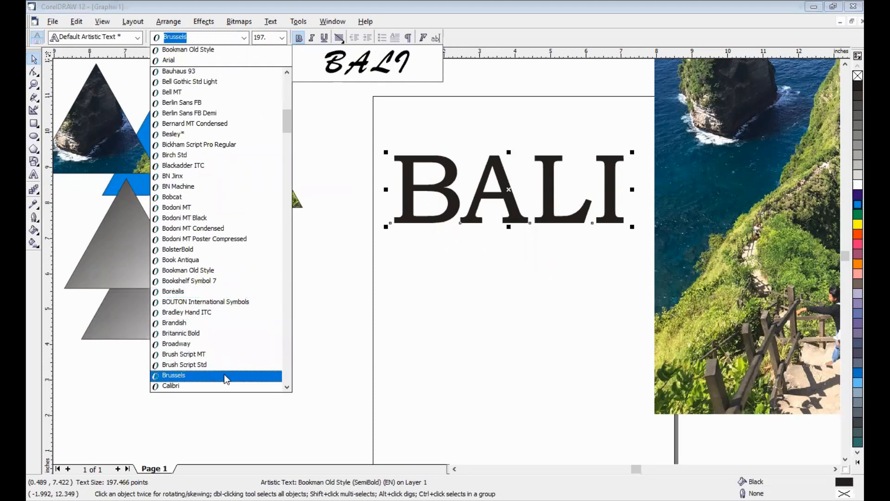
pyautogui.moveTo(287, 120); pyautogui.dragTo(287, 232)
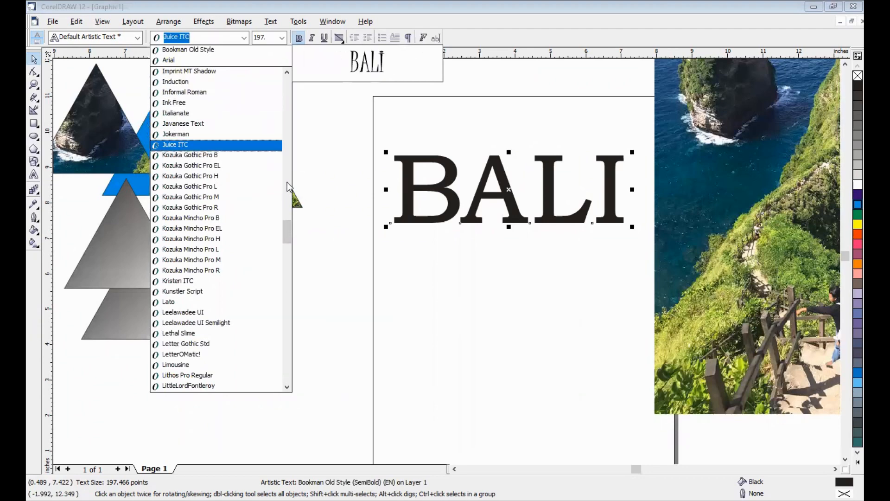
pyautogui.moveTo(287, 227); pyautogui.dragTo(283, 73)
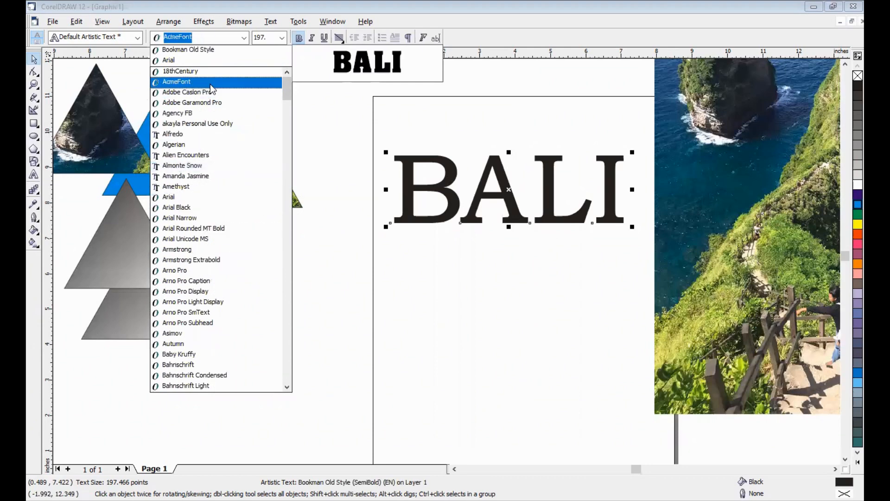
pyautogui.scroll(-6, 227, 285)
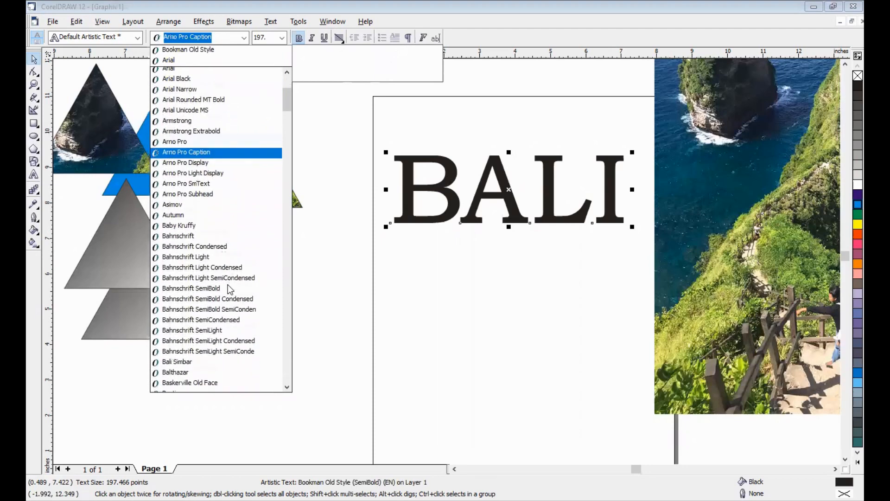
pyautogui.write('VAG Rounded')
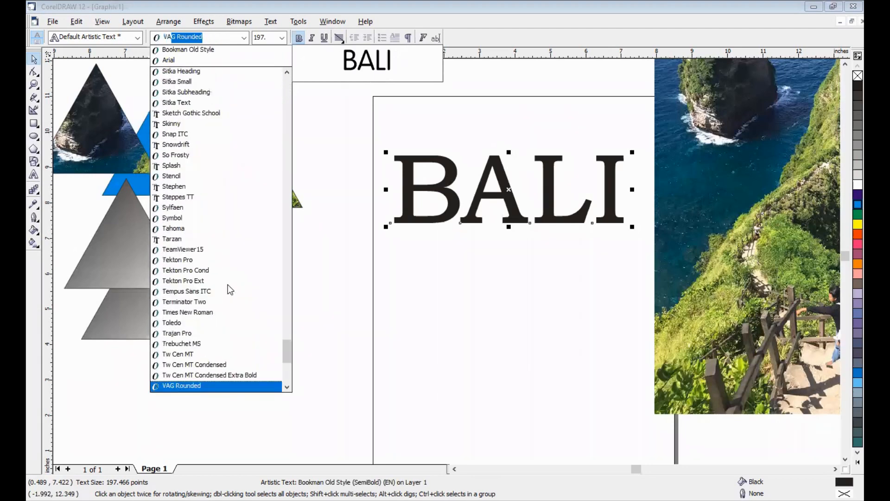
pyautogui.scroll(-2, 228, 284)
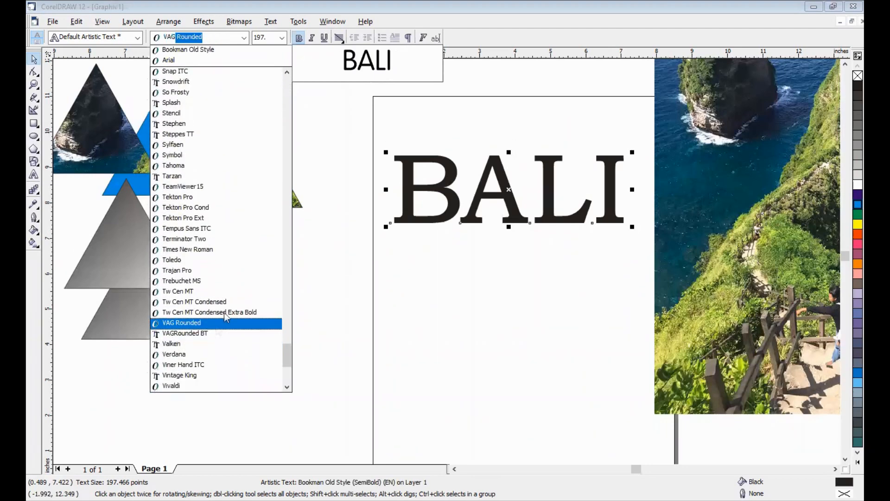
pyautogui.press('Down')
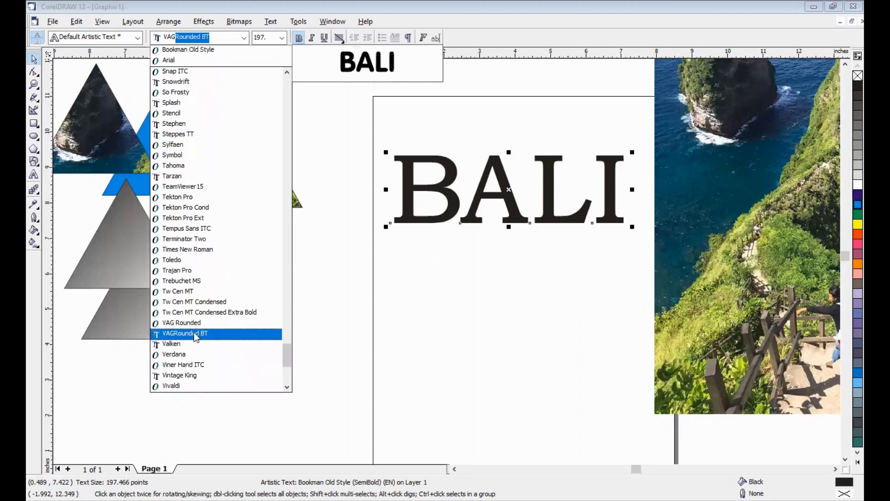
pyautogui.press('Return')
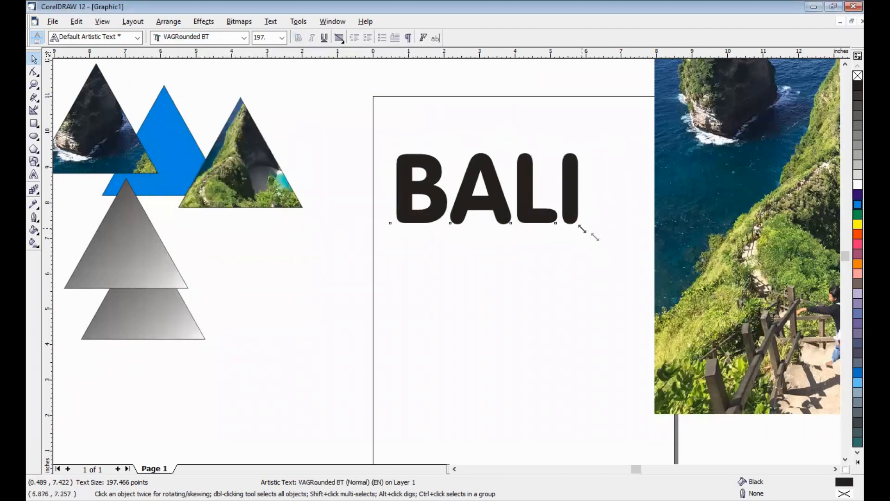
pyautogui.moveTo(583, 228); pyautogui.dragTo(603, 237)
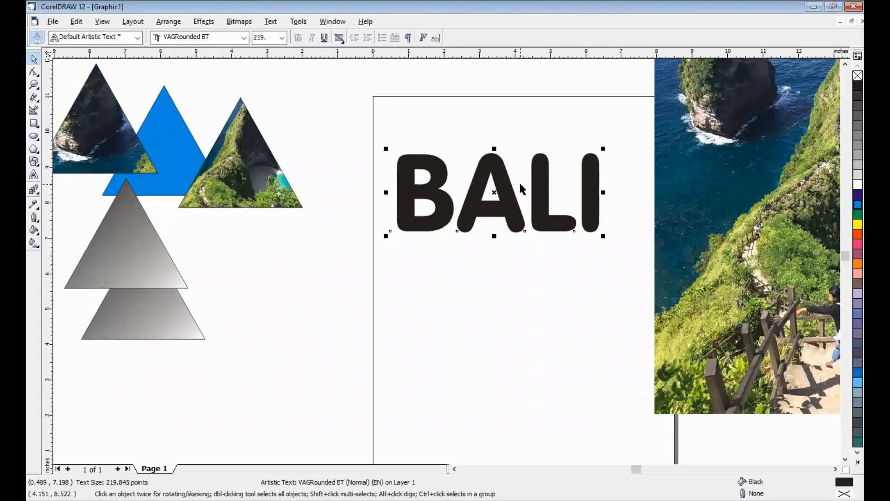
# Place one copy of the BALI text below the original and another above it, and fill the upper copy orange-red
pyautogui.moveTo(495, 191); pyautogui.dragTo(496, 303)
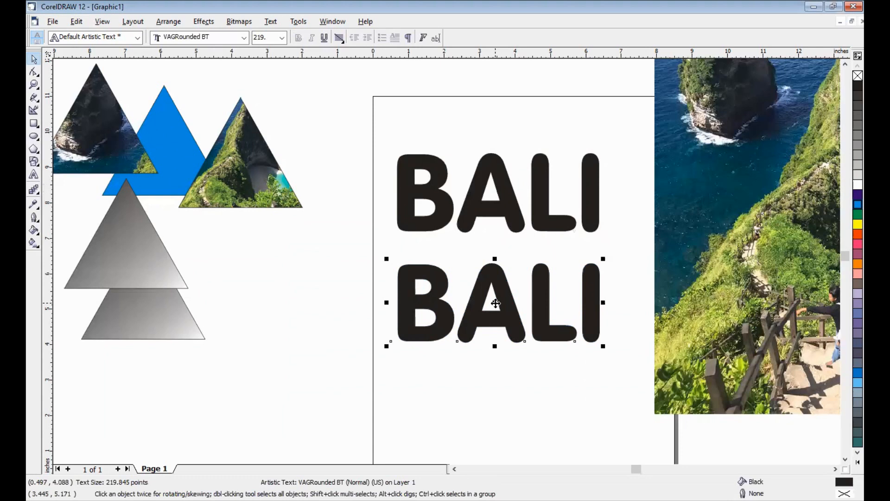
pyautogui.moveTo(496, 304); pyautogui.dragTo(499, 91)
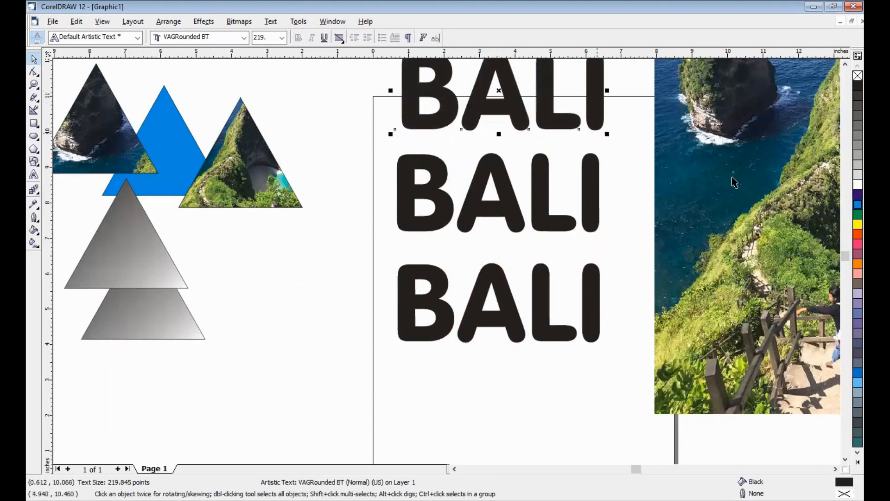
pyautogui.click(858, 234)
# Give the middle BALI text a linear two-color fountain fill from orange-red to yellow
pyautogui.click(590, 180)
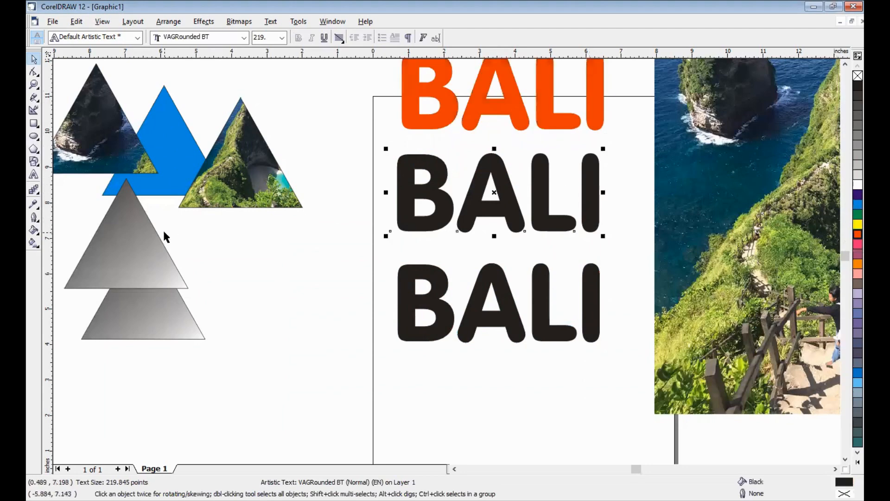
pyautogui.click(35, 232)
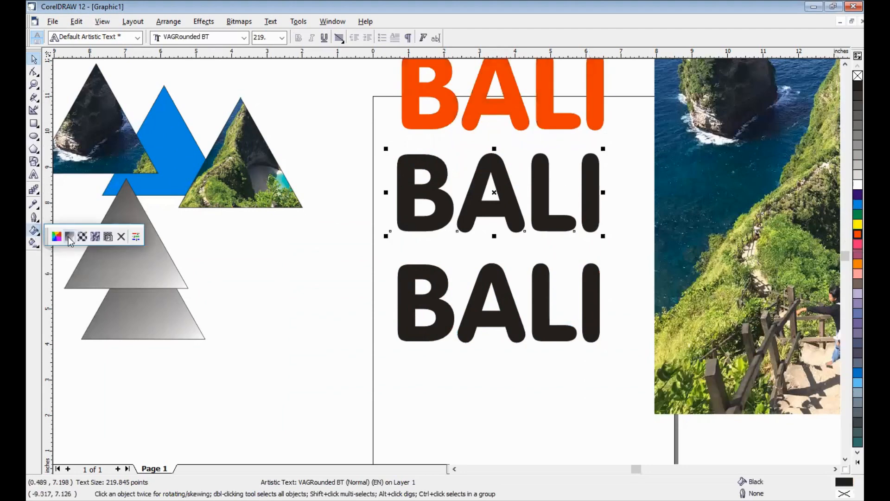
pyautogui.click(69, 238)
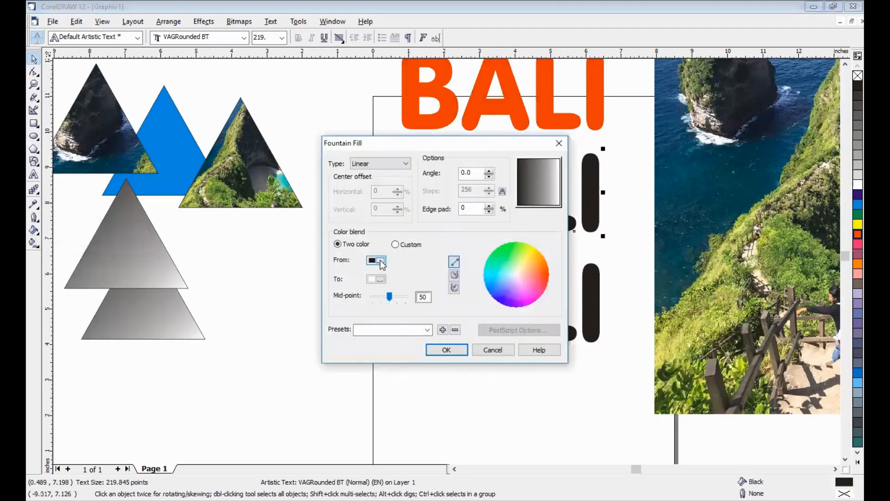
pyautogui.click(381, 262)
pyautogui.click(399, 293)
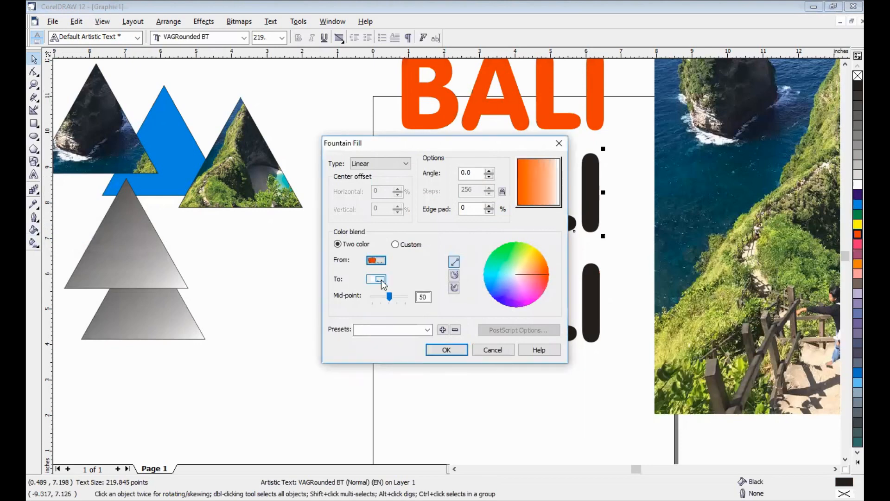
pyautogui.click(380, 279)
pyautogui.click(390, 307)
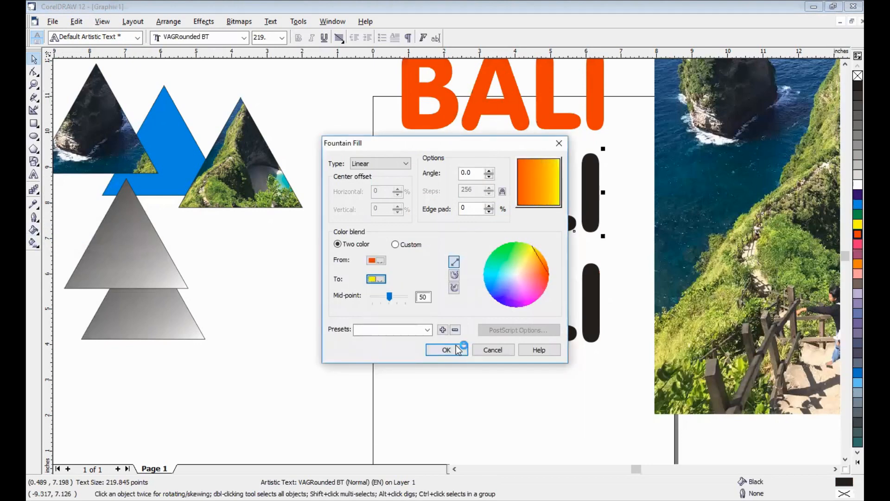
pyautogui.click(455, 345)
# Scale the photo to about 59 percent, sizing it over the lower BALI text, and place it clear of the page's right edge
pyautogui.click(513, 314)
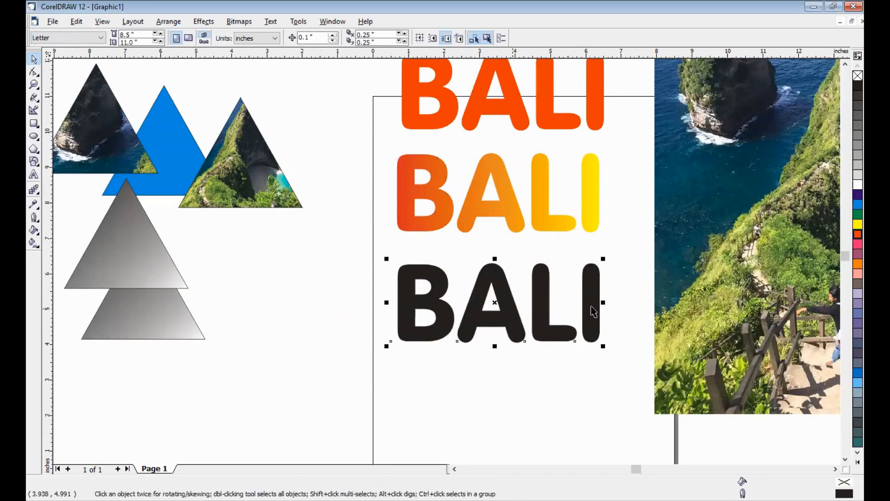
pyautogui.moveTo(730, 255); pyautogui.dragTo(599, 308)
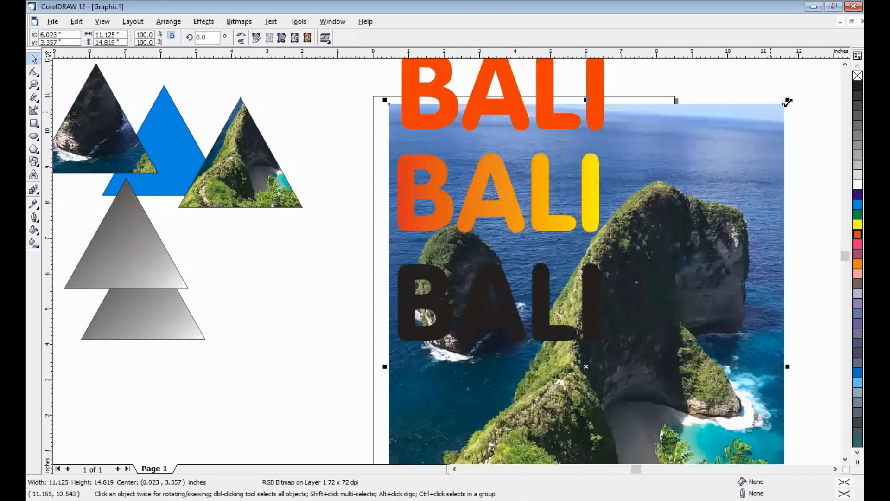
pyautogui.moveTo(788, 100); pyautogui.dragTo(628, 284)
pyautogui.moveTo(496, 372); pyautogui.dragTo(699, 272)
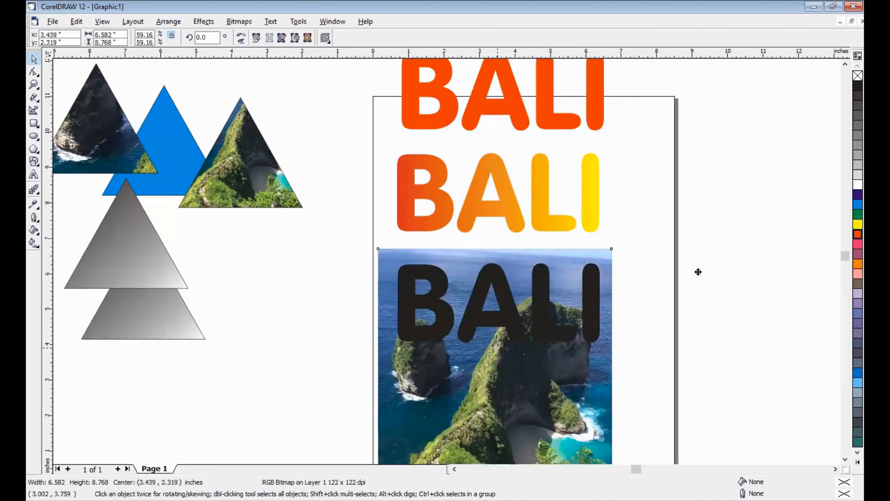
pyautogui.moveTo(747, 229); pyautogui.dragTo(748, 227)
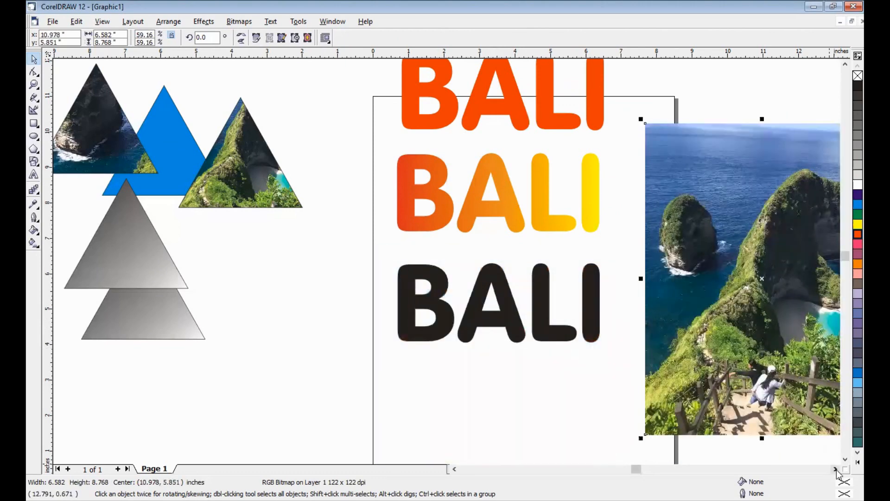
pyautogui.hscroll(5, 476, 314)
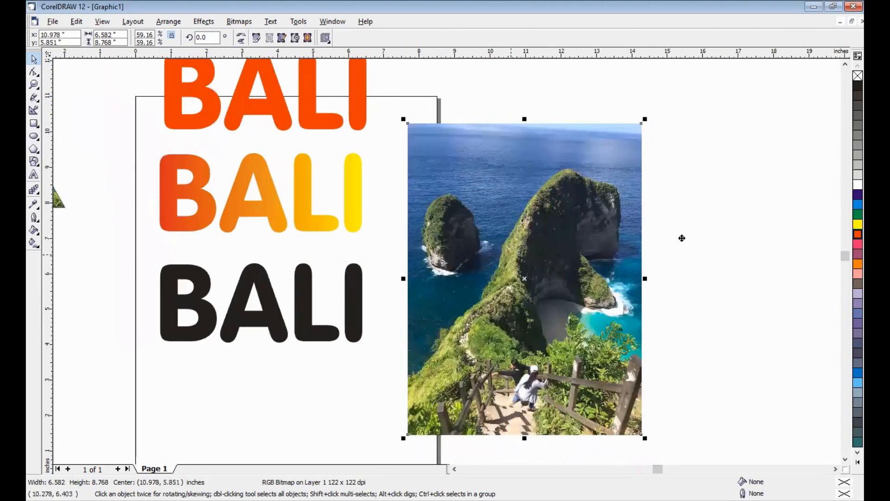
pyautogui.moveTo(691, 237); pyautogui.dragTo(692, 237)
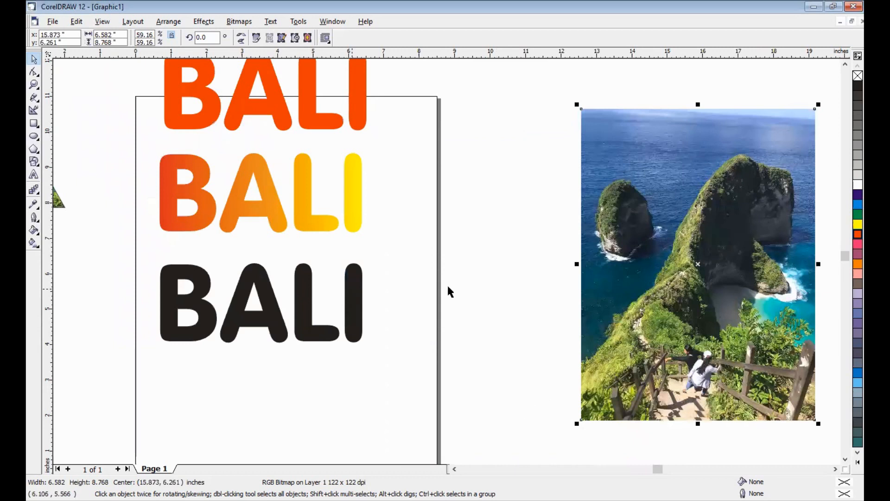
# Place a copy of the black BALI text over the upper part of the photo and a copy of the photo over the page
pyautogui.press('Tab')
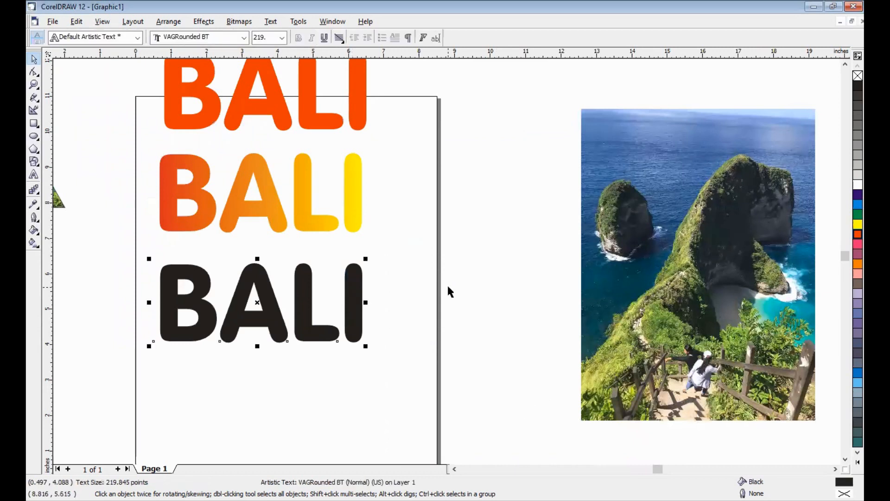
pyautogui.moveTo(269, 305); pyautogui.dragTo(714, 204)
pyautogui.click(698, 320)
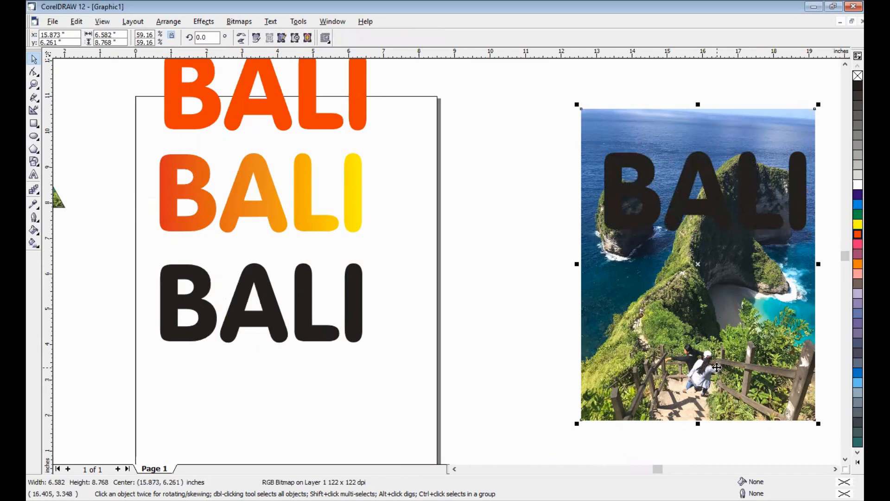
pyautogui.moveTo(761, 228); pyautogui.dragTo(437, 238)
# Crop the photo behind the copied BALI text to a strip about 6.58 by 2.69 inches with the Shape tool, and move it below the text
pyautogui.click(810, 401)
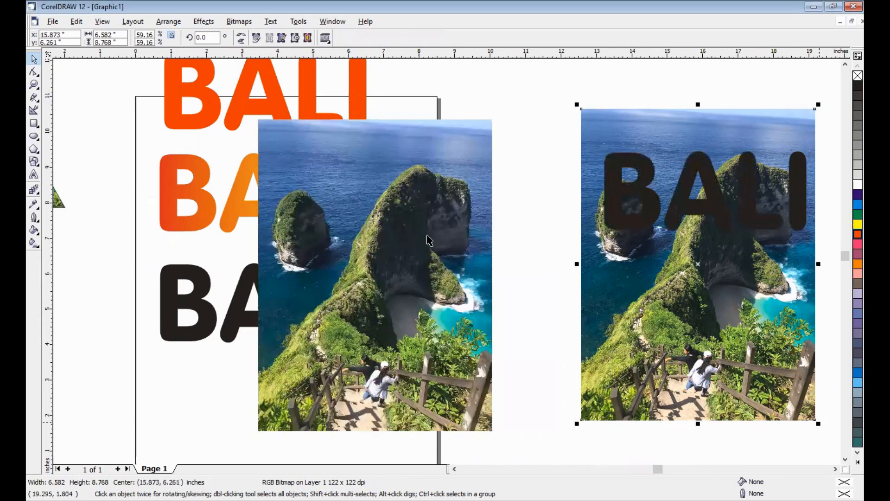
pyautogui.click(32, 72)
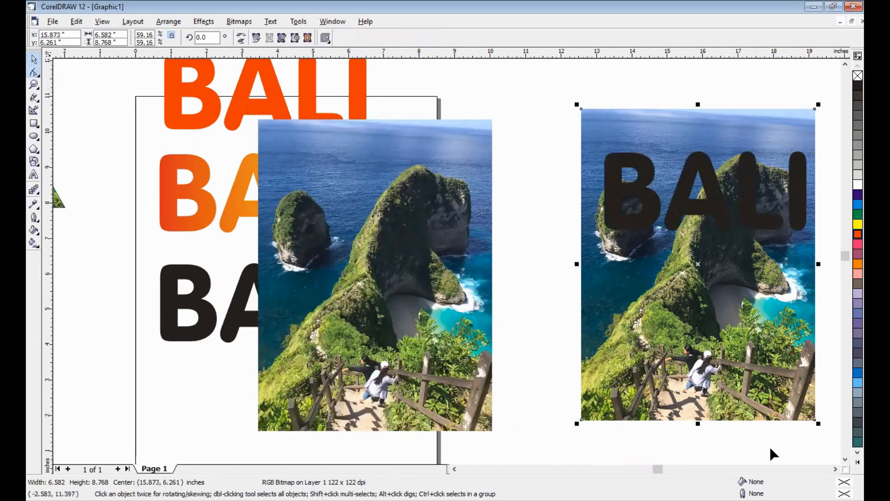
pyautogui.moveTo(815, 419); pyautogui.dragTo(680, 153)
pyautogui.moveTo(559, 88); pyautogui.dragTo(612, 182)
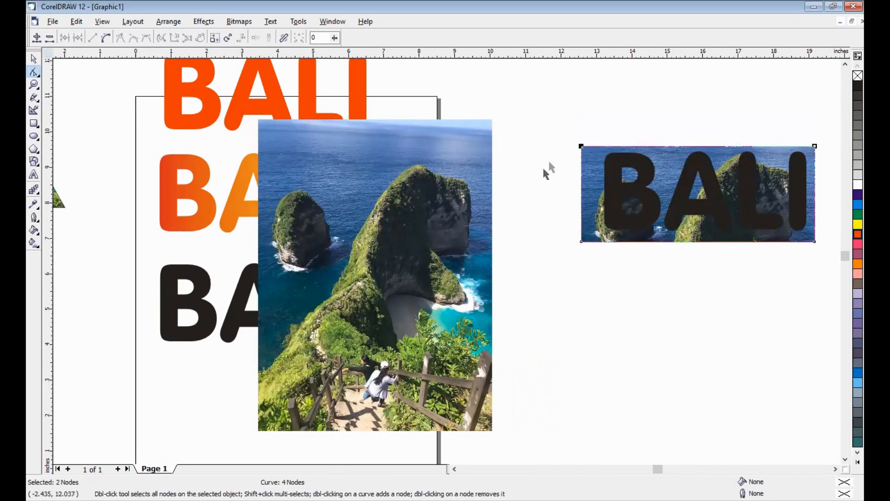
pyautogui.press('space')
pyautogui.moveTo(595, 162); pyautogui.dragTo(540, 316)
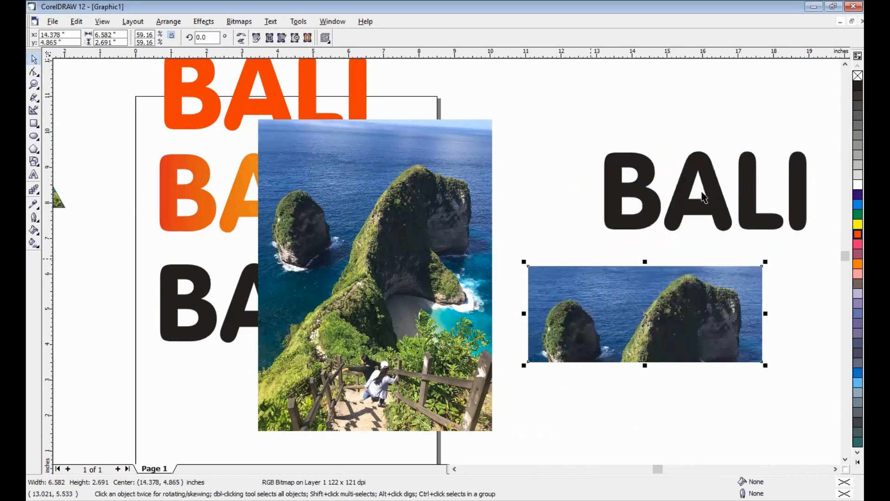
# Convert the copied BALI text to curves and PowerClip the cropped photo strip inside it
pyautogui.click(759, 211)
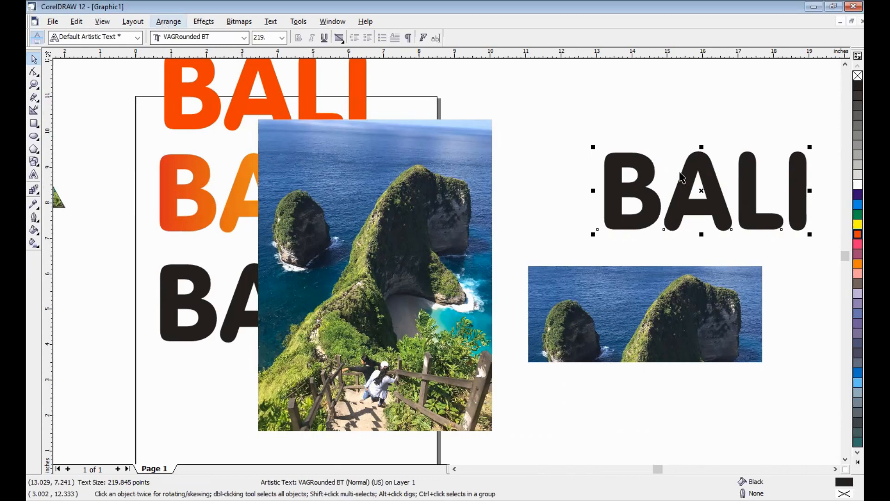
pyautogui.hotkey('ctrl', 'q')
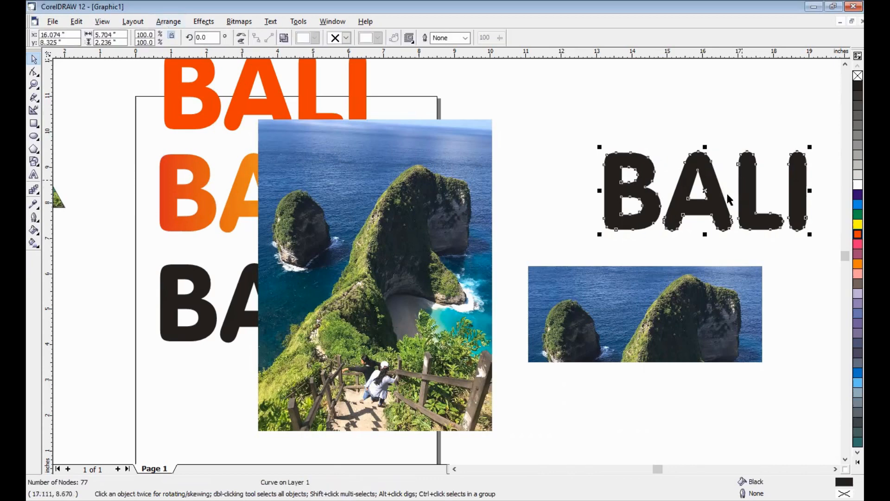
pyautogui.click(584, 303)
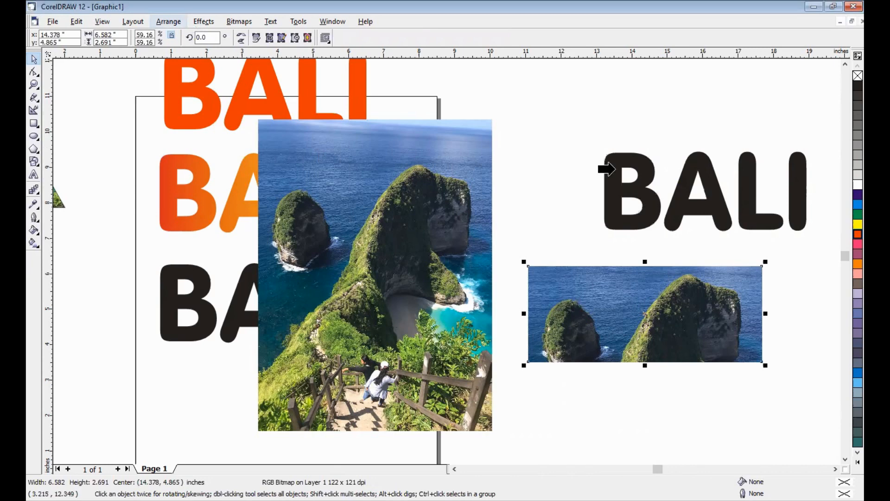
pyautogui.click(687, 215)
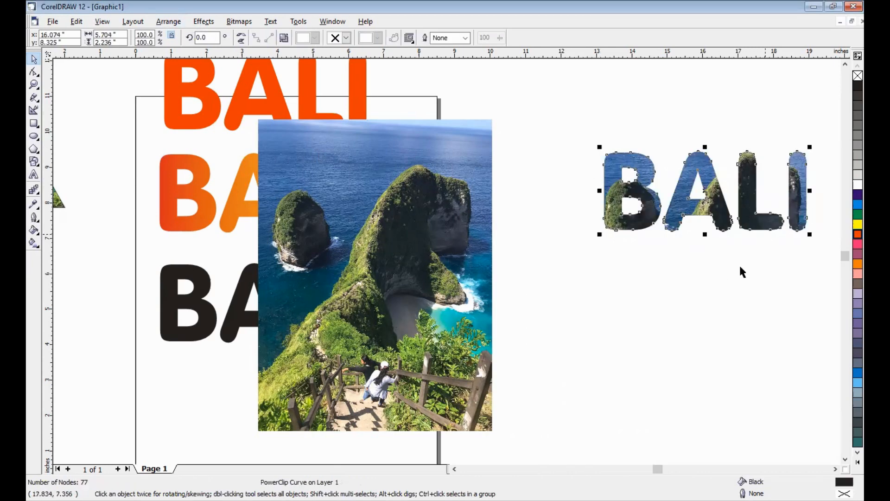
pyautogui.press('Escape')
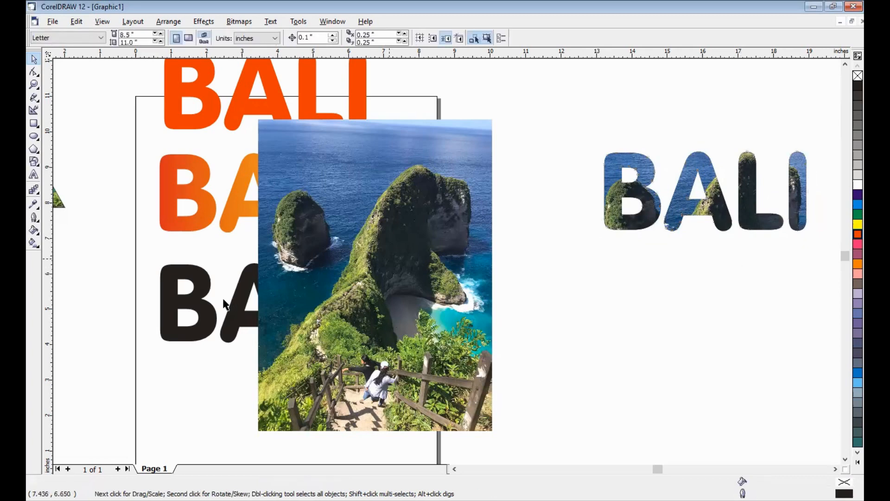
# Move the full photo off the black BALI text and crop it to its lower part, about 6.58 by 3.44 inches, with the Shape tool
pyautogui.moveTo(395, 276); pyautogui.dragTo(532, 217)
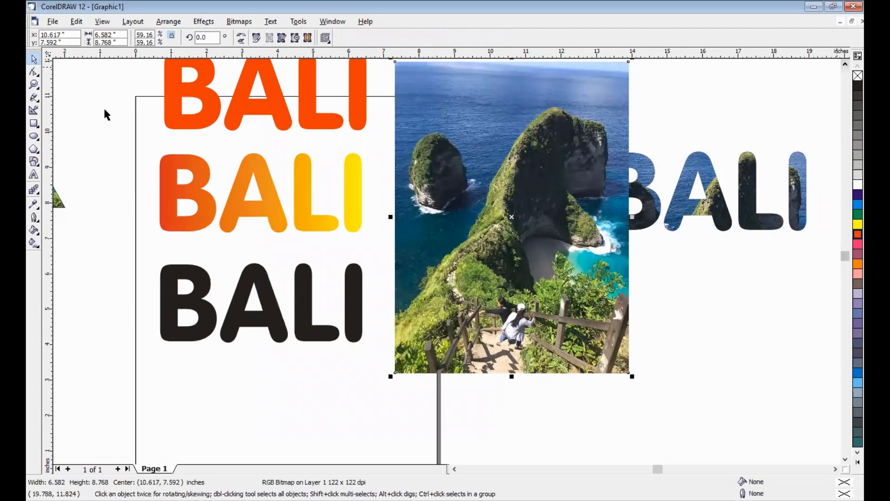
pyautogui.scroll(1, 39, 80)
pyautogui.press('F10')
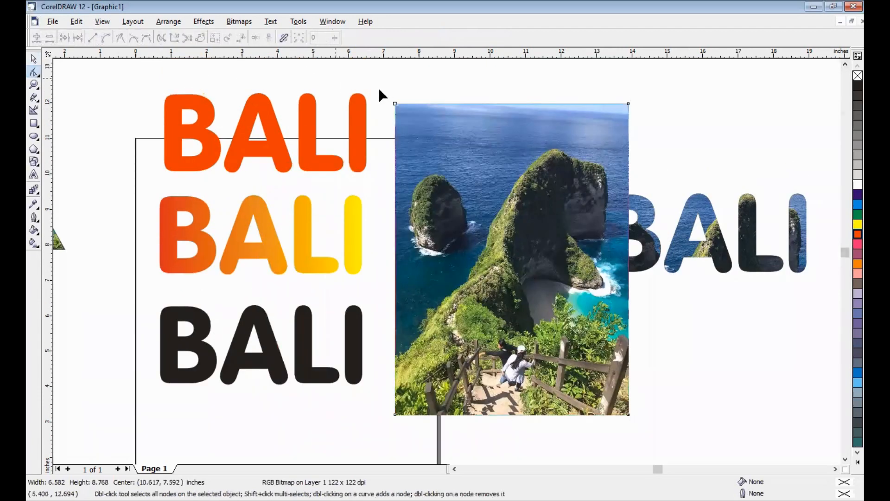
pyautogui.moveTo(378, 88); pyautogui.dragTo(629, 271)
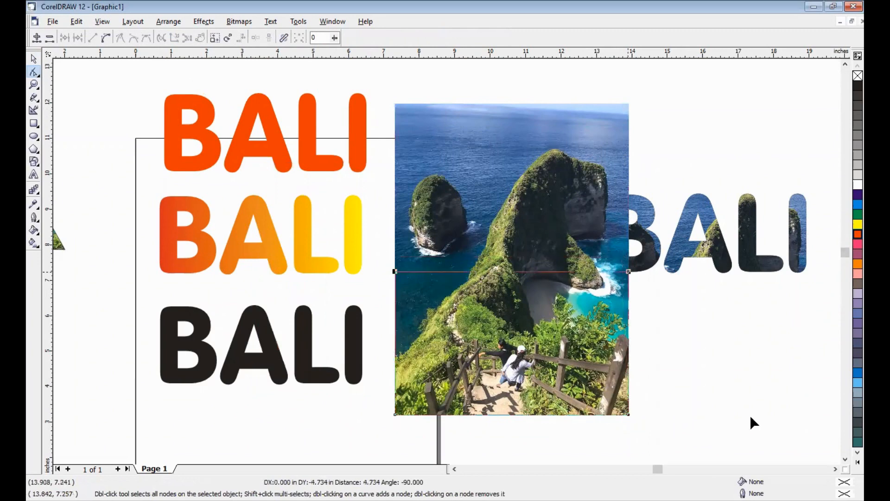
pyautogui.scroll(-2, 389, 363)
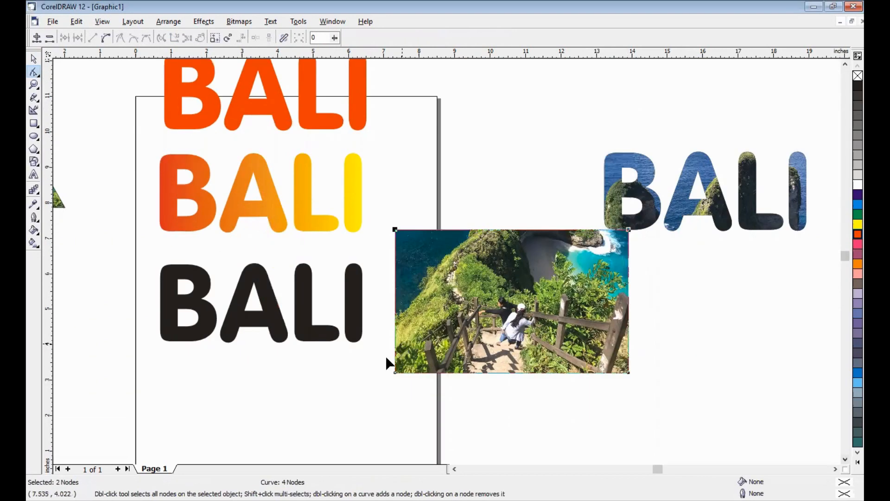
pyautogui.moveTo(379, 358); pyautogui.dragTo(630, 351)
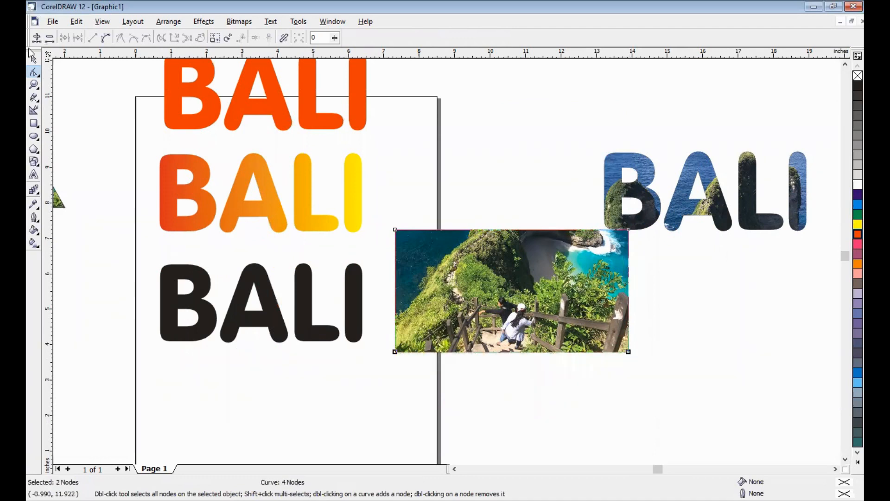
pyautogui.press('space')
# Convert the remaining black BALI text to curves and PowerClip the cropped lower part of the photo inside it
pyautogui.click(170, 285)
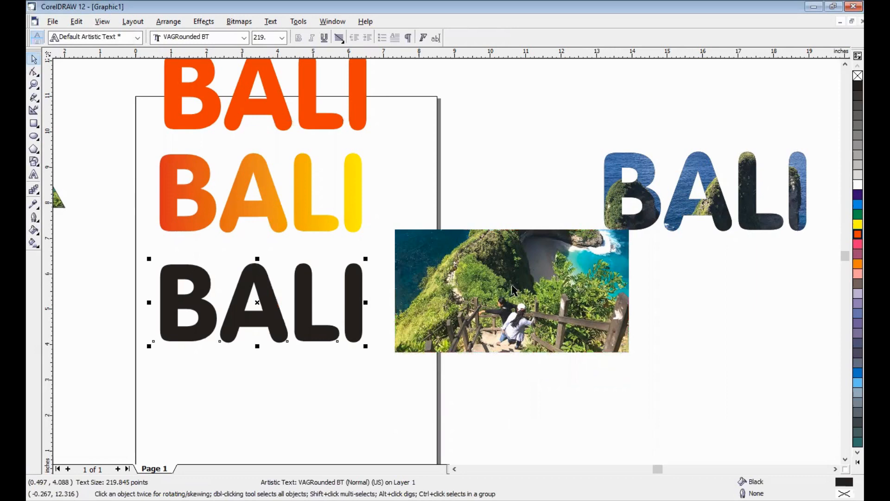
pyautogui.click(494, 272)
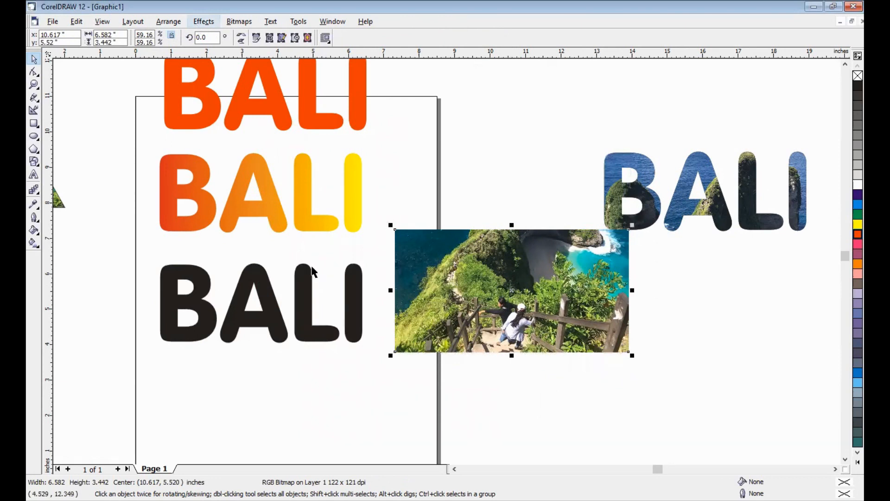
pyautogui.click(302, 307)
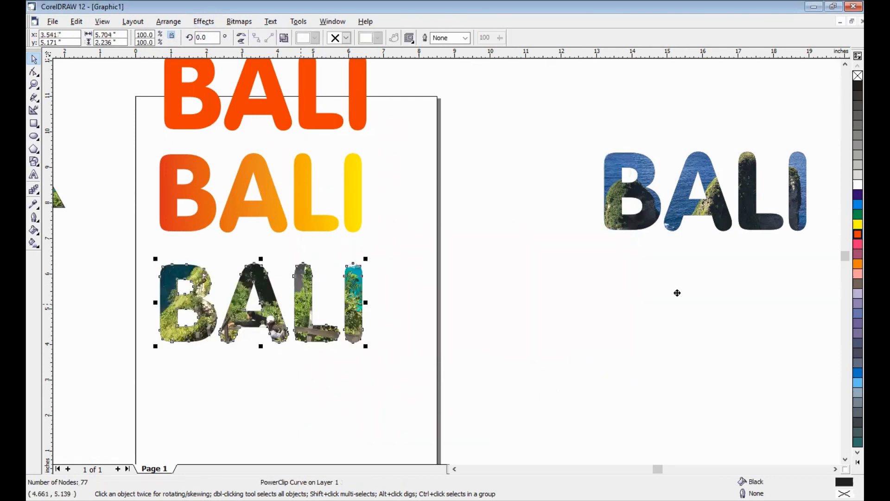
# Move the BALI lettering with the greenery photo directly below the other photo-filled BALI and deselect it
pyautogui.moveTo(742, 283); pyautogui.dragTo(748, 283)
pyautogui.moveTo(727, 365); pyautogui.dragTo(720, 362)
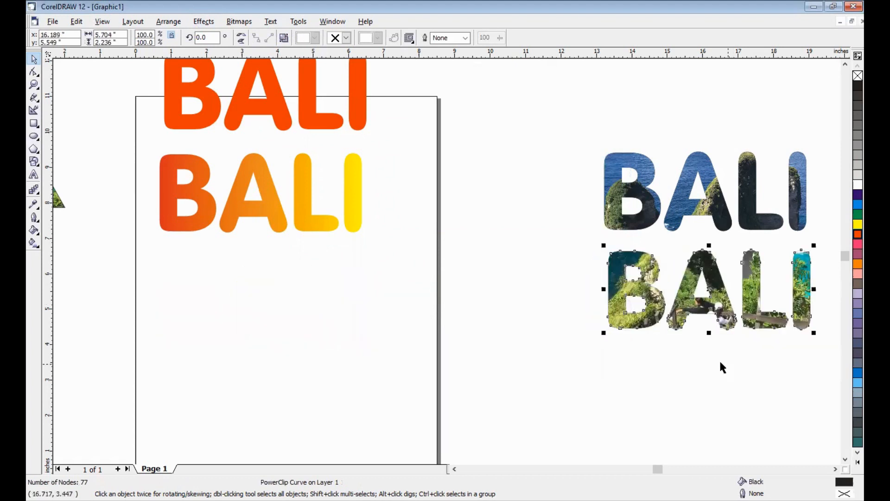
pyautogui.click(701, 337)
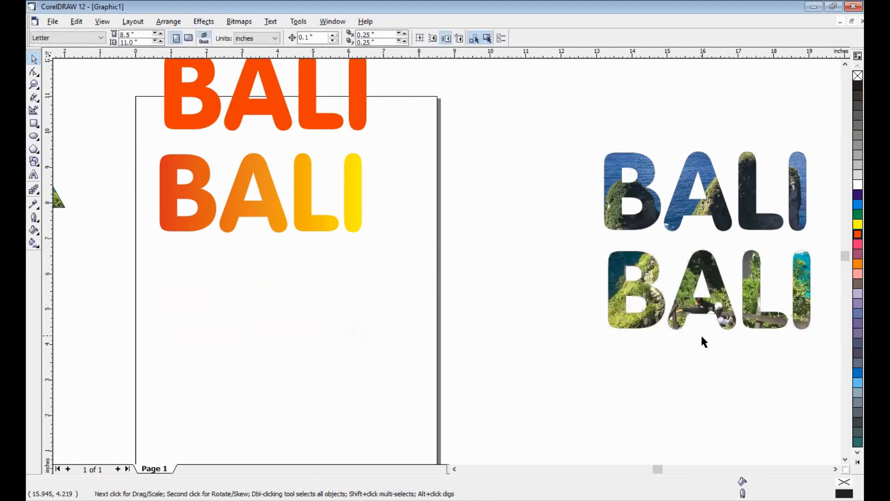